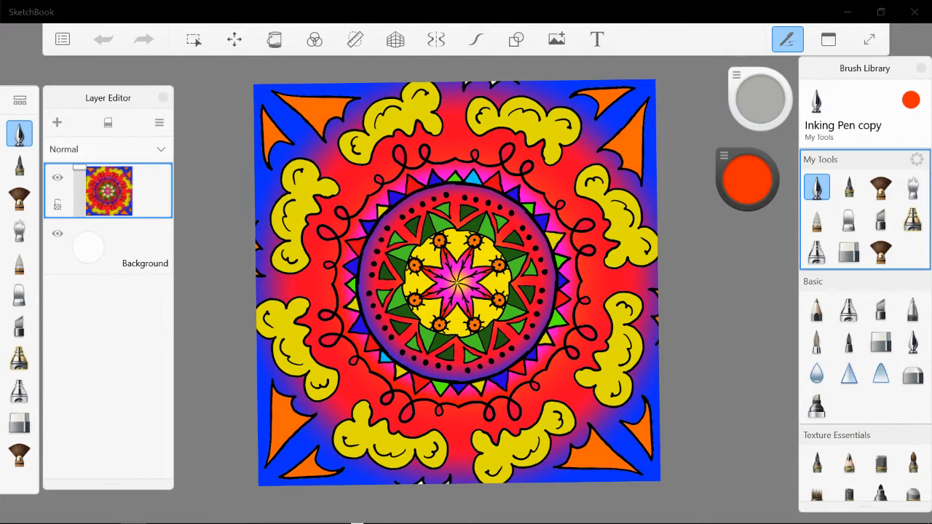
Start a new blank sketch at the default canvas size
key("XF86AudioRaiseVolume")
left_click(63, 40)
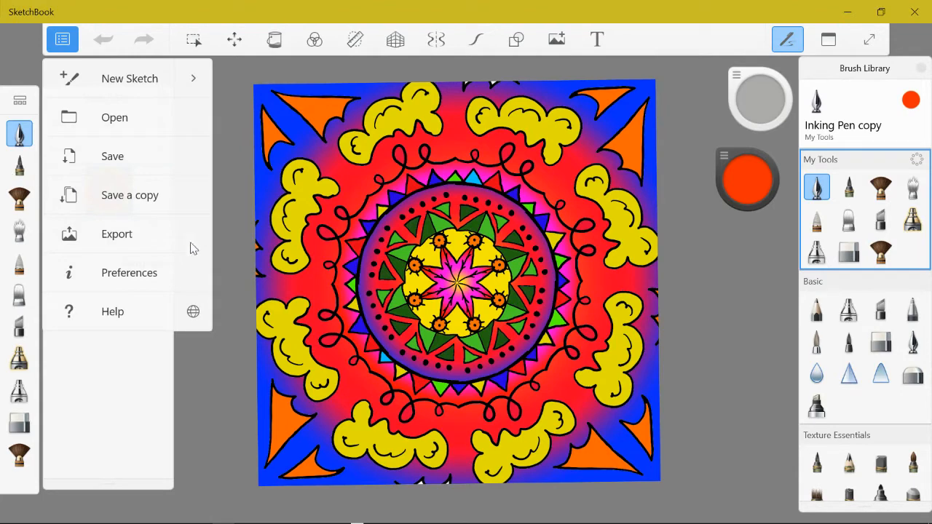
left_click(130, 82)
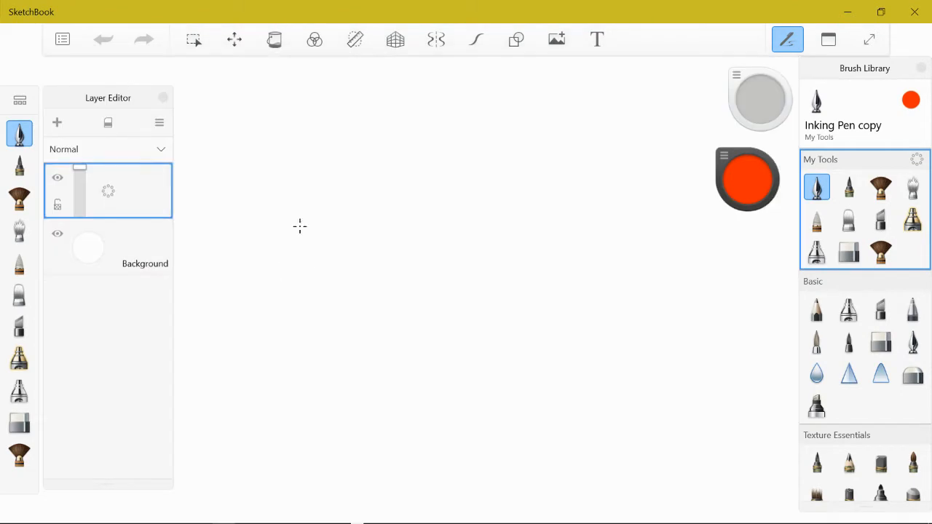
Create a new custom square sketch with a width and height of 1032 pixels
left_click(62, 40)
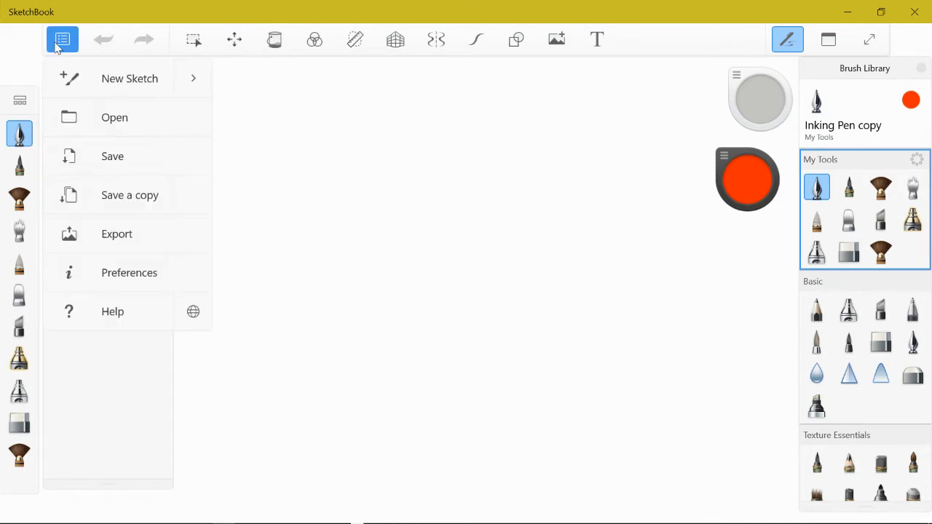
left_click(199, 83)
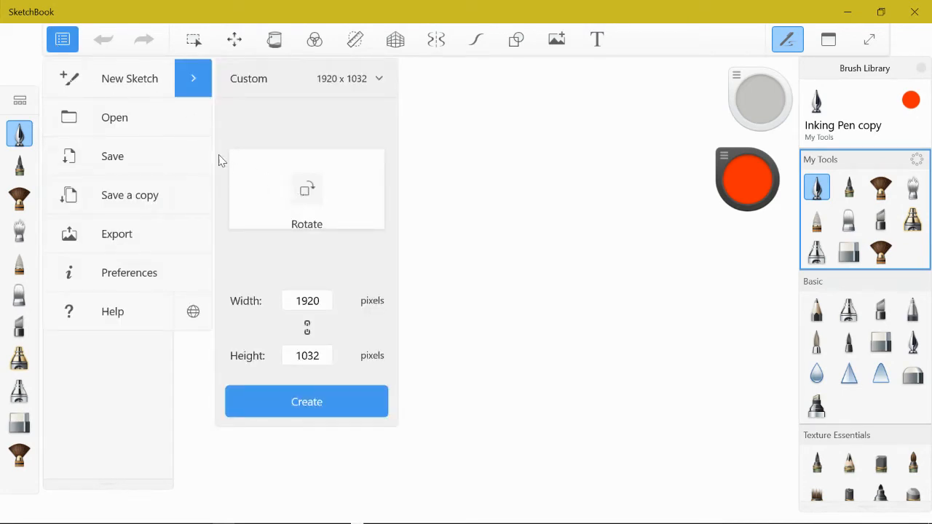
left_click(306, 303)
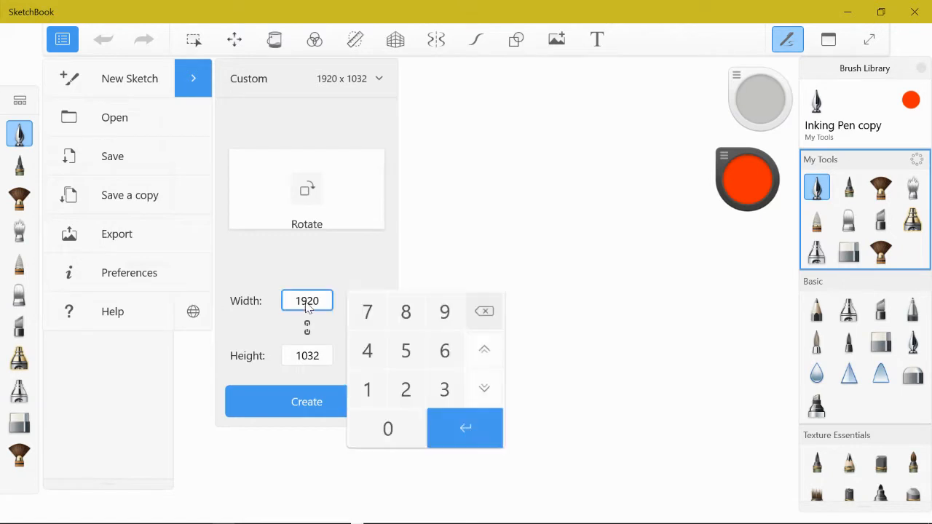
left_click(368, 391)
left_click(386, 427)
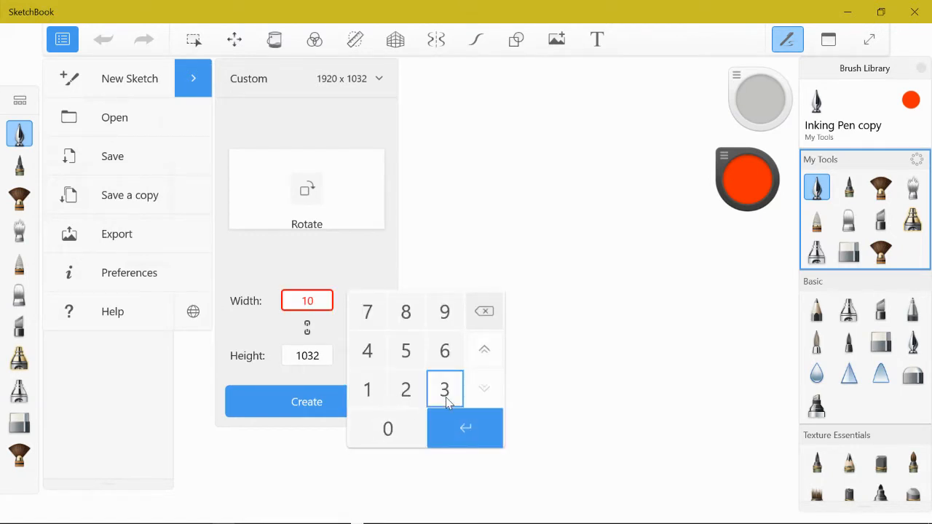
left_click(445, 397)
left_click(406, 396)
left_click(447, 425)
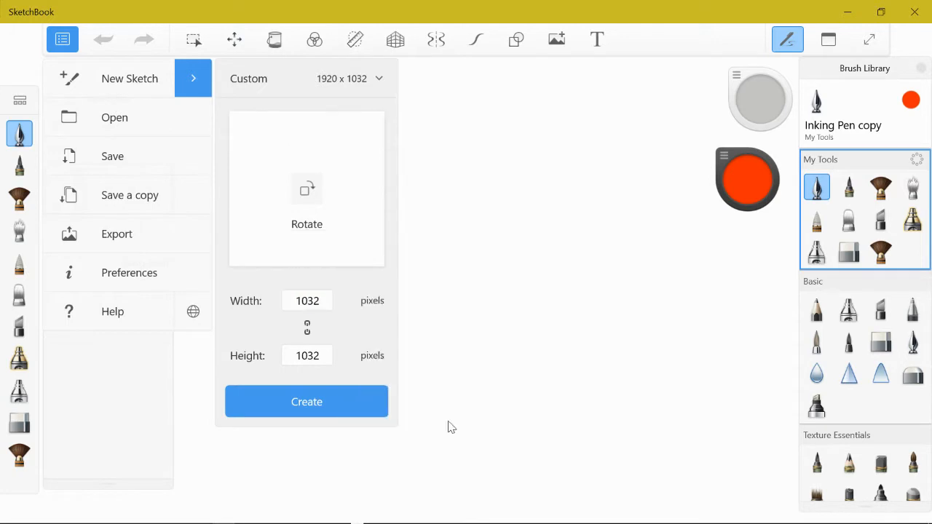
left_click(318, 402)
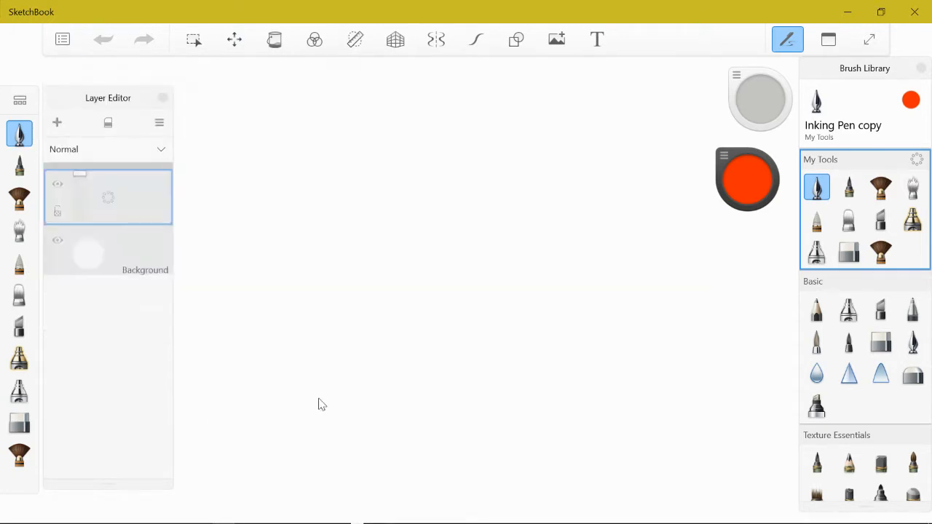
scroll(466, 269, "down", 4)
scroll(466, 270, "up", 3)
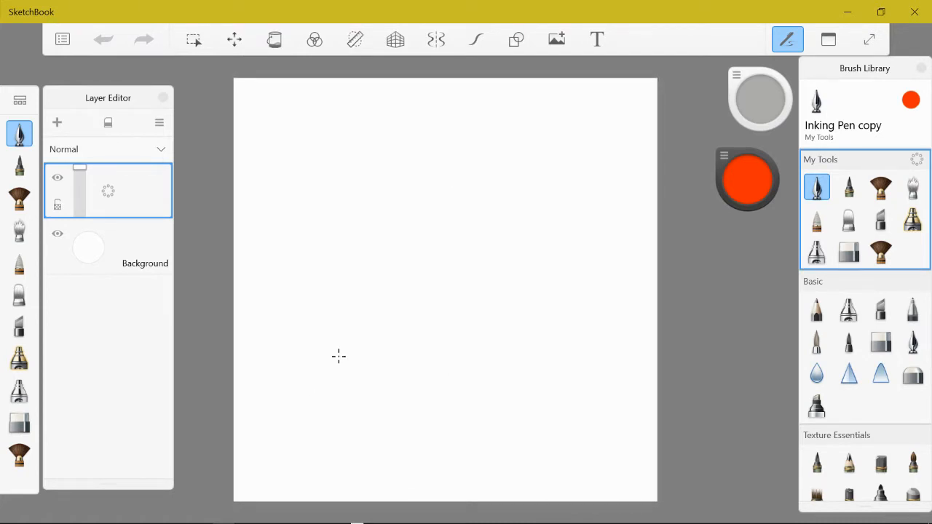
Turn on radial symmetry with 8 sections and lock the symmetry guides in place
left_click(436, 41)
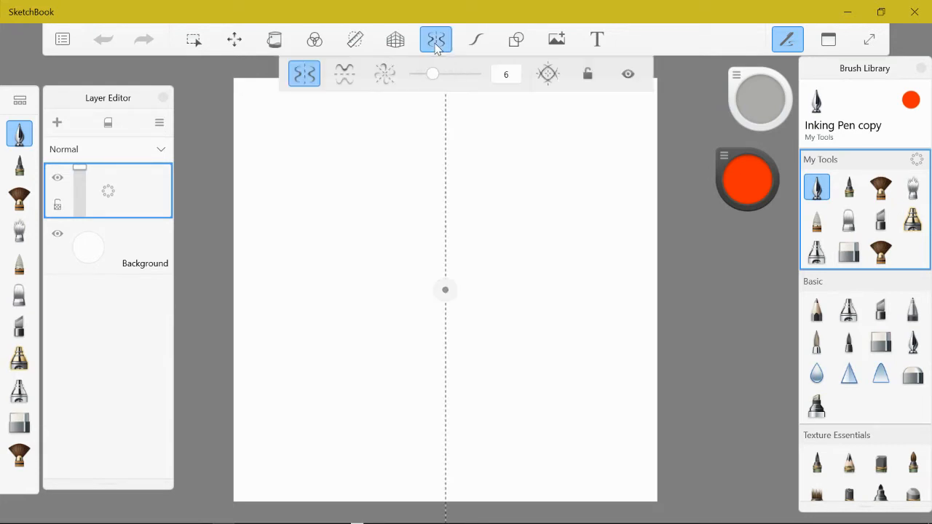
left_click(385, 74)
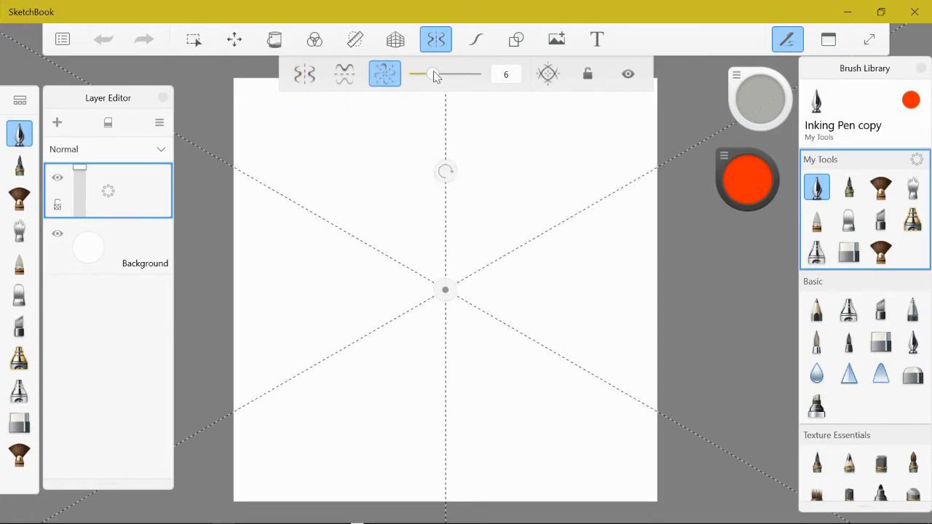
left_click_drag(434, 77, 442, 75)
left_click(588, 76)
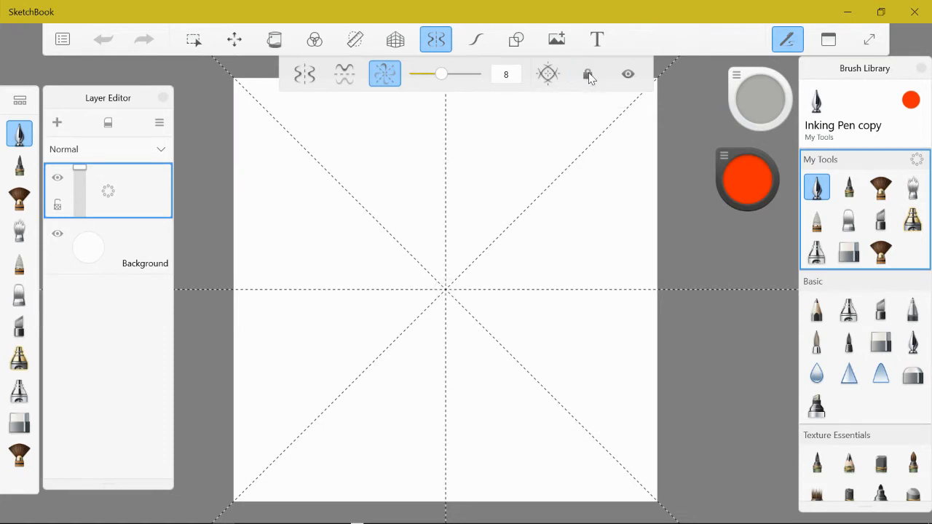
Change the inking pen's colour from red to black
scroll(446, 290, "down", 3)
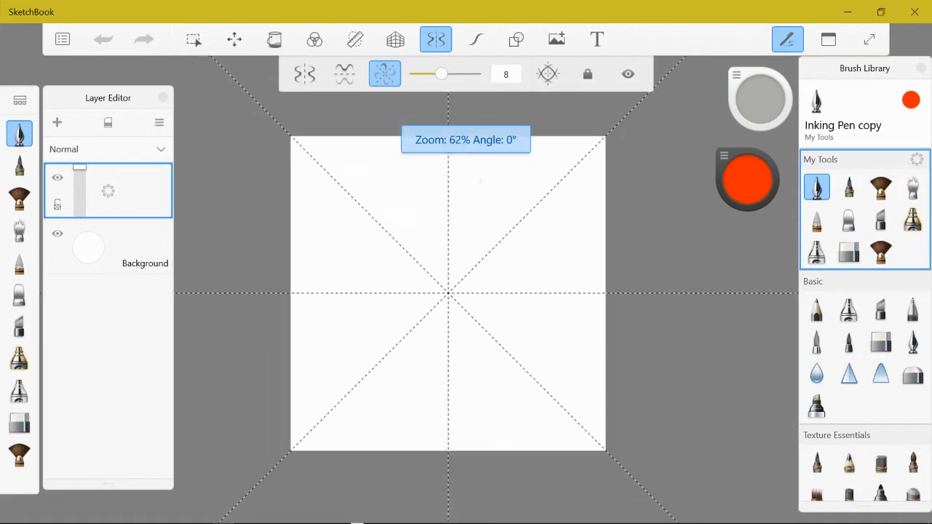
scroll(447, 293, "up", 3)
scroll(459, 291, "down", 5)
scroll(459, 291, "up", 5)
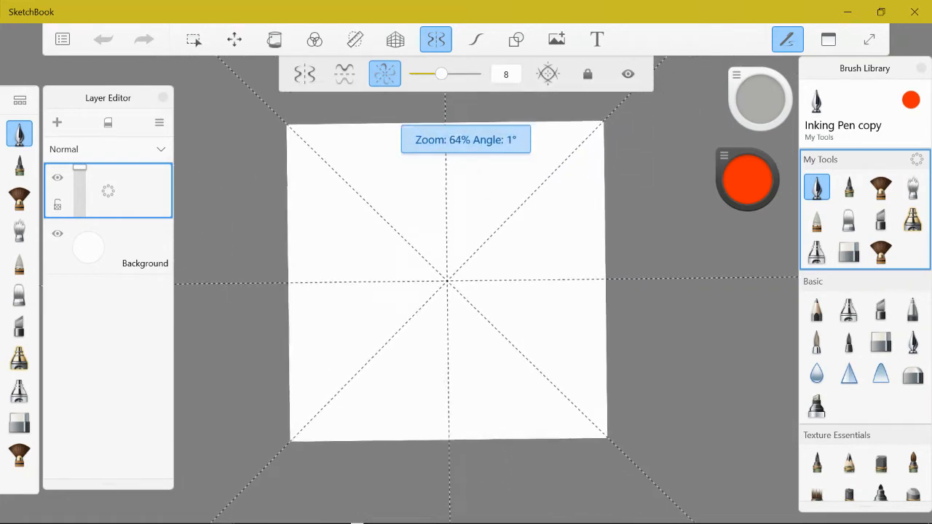
scroll(445, 287, "up", 1)
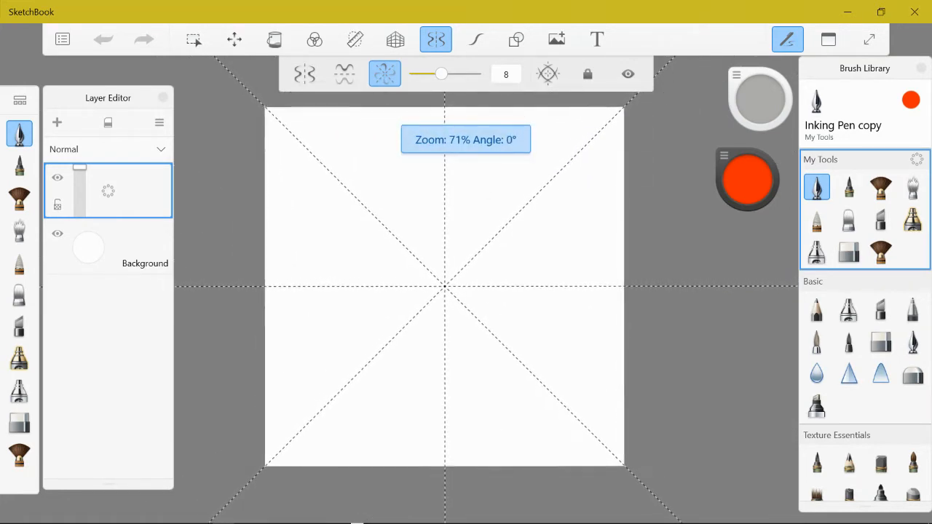
left_click(724, 157)
left_click(723, 157)
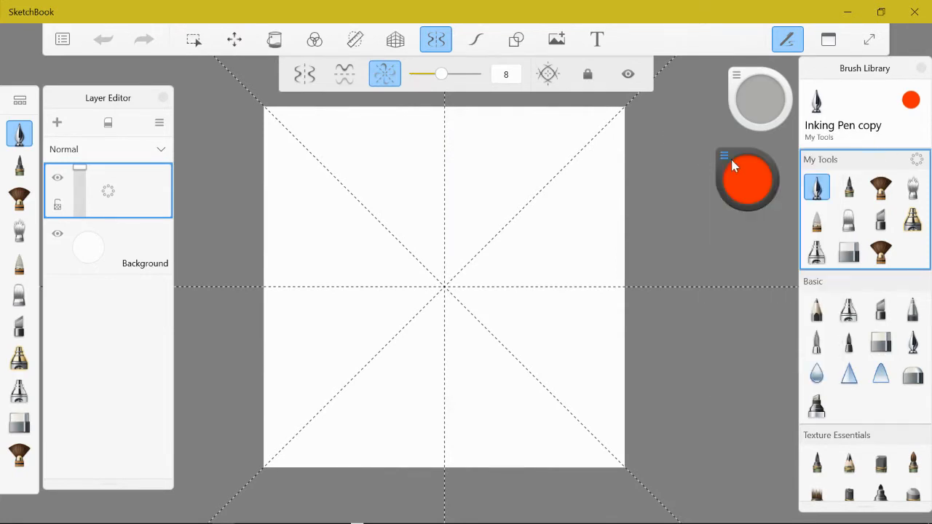
left_click(742, 174)
left_click_drag(742, 173, 751, 205)
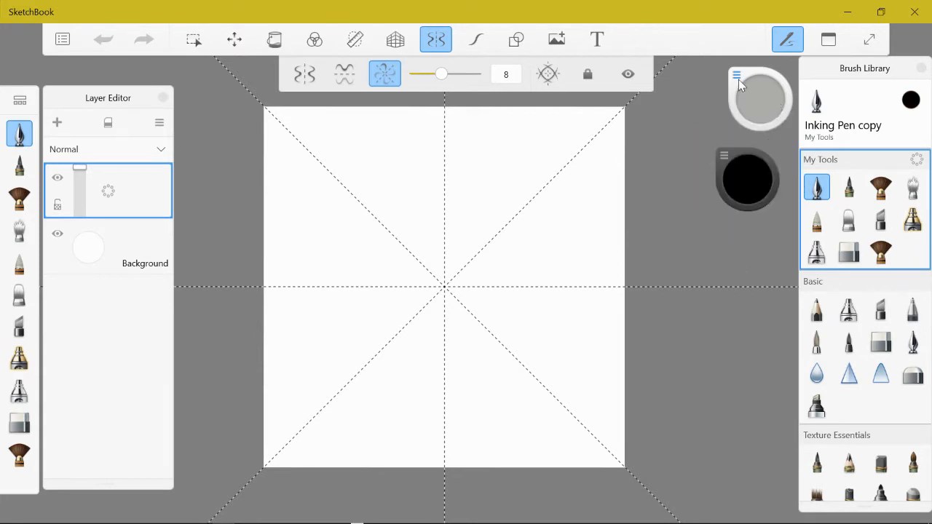
Set the inking pen's size to 2.0, trying one radial stroke before and one after, and undo both test strokes
left_click_drag(738, 79, 716, 83)
left_click(720, 85)
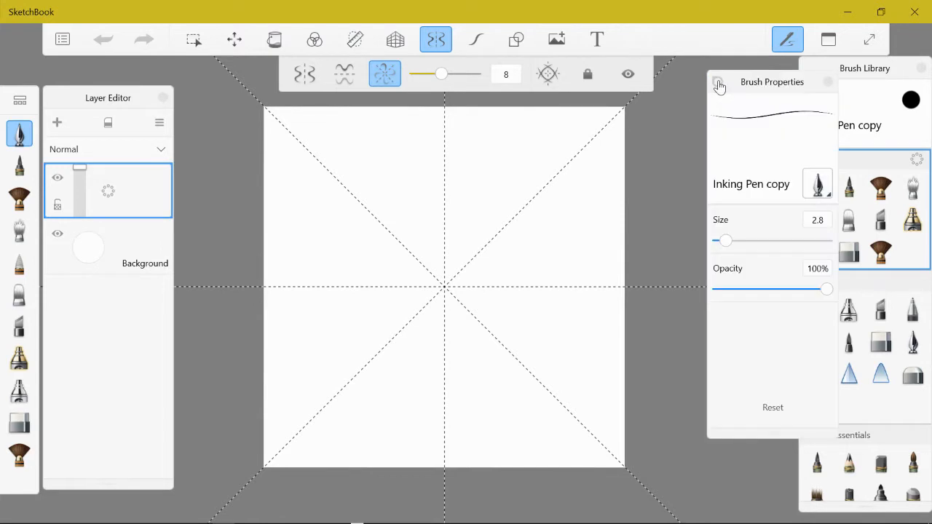
left_click_drag(487, 202, 522, 147)
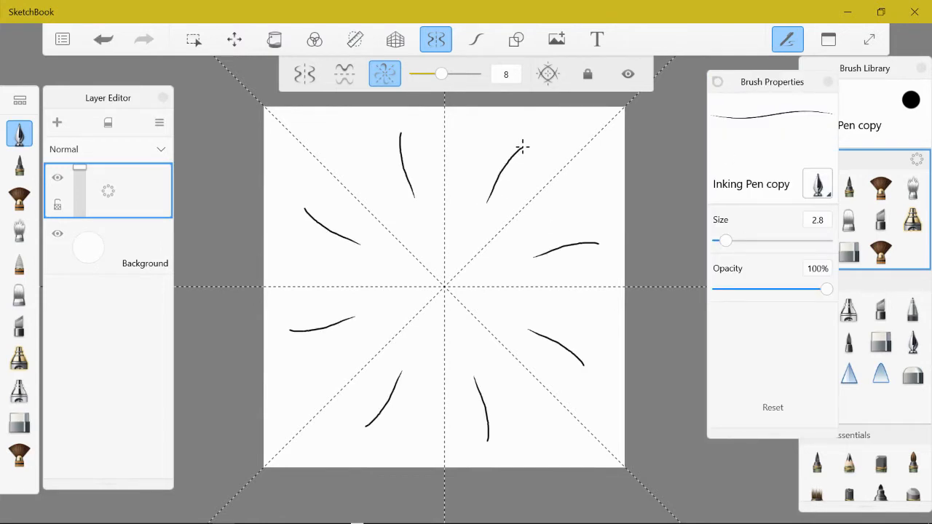
left_click_drag(726, 241, 717, 245)
left_click_drag(477, 220, 477, 140)
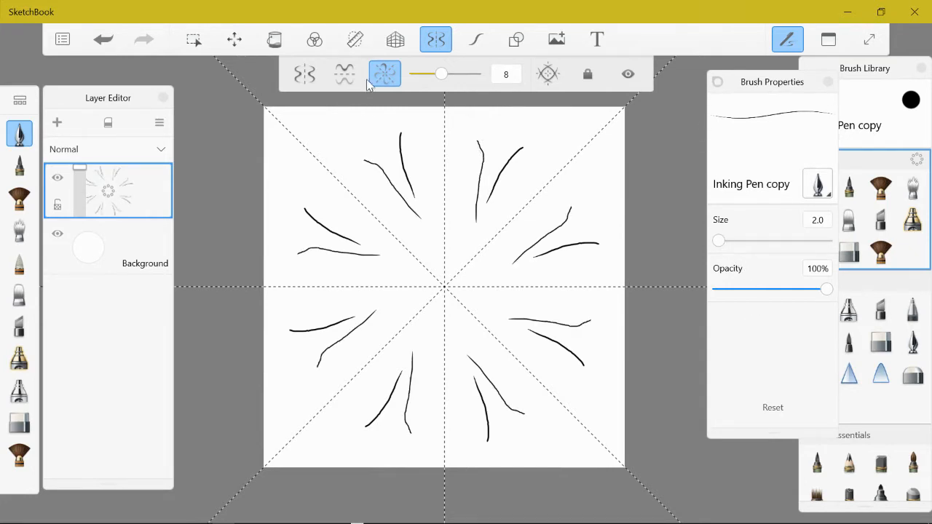
left_click(718, 82)
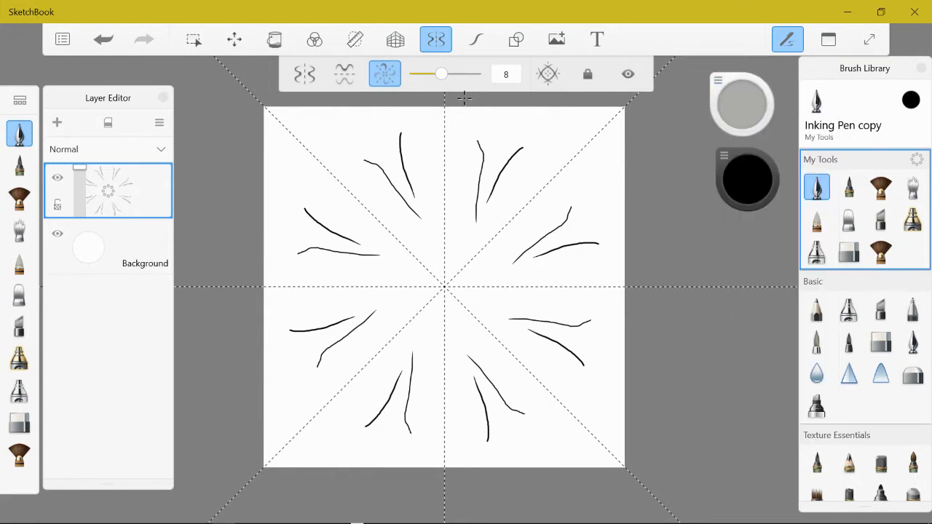
left_click(103, 40)
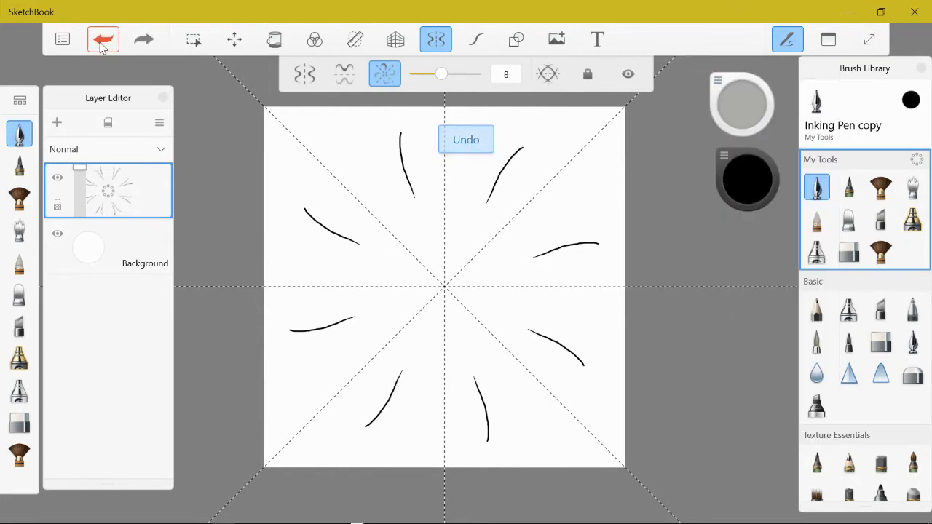
left_click(103, 39)
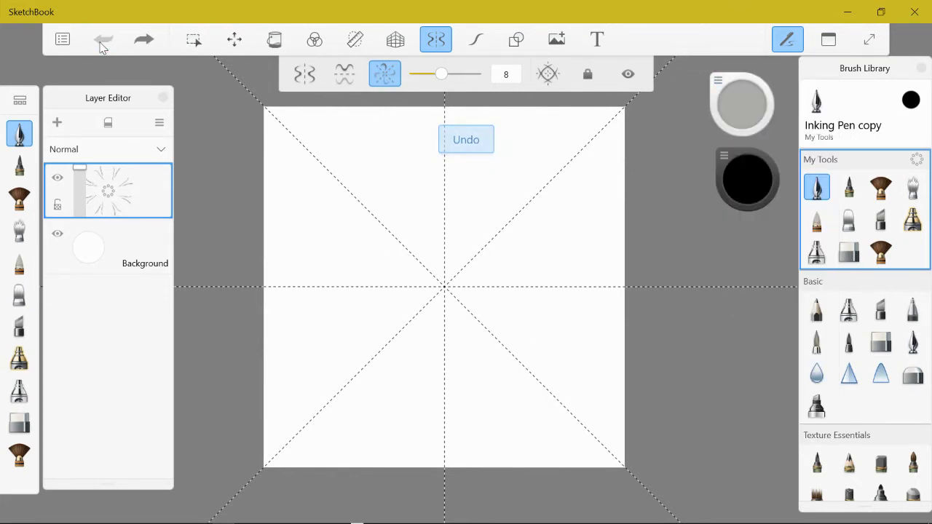
Turn on stroke smoothing for freehand drawing with the inking pen
left_click(477, 40)
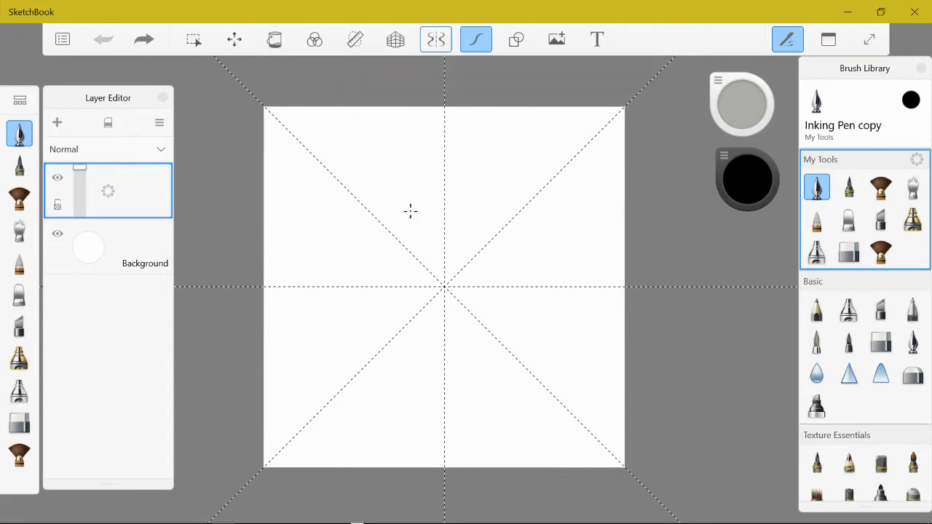
scroll(466, 248, "up", 5)
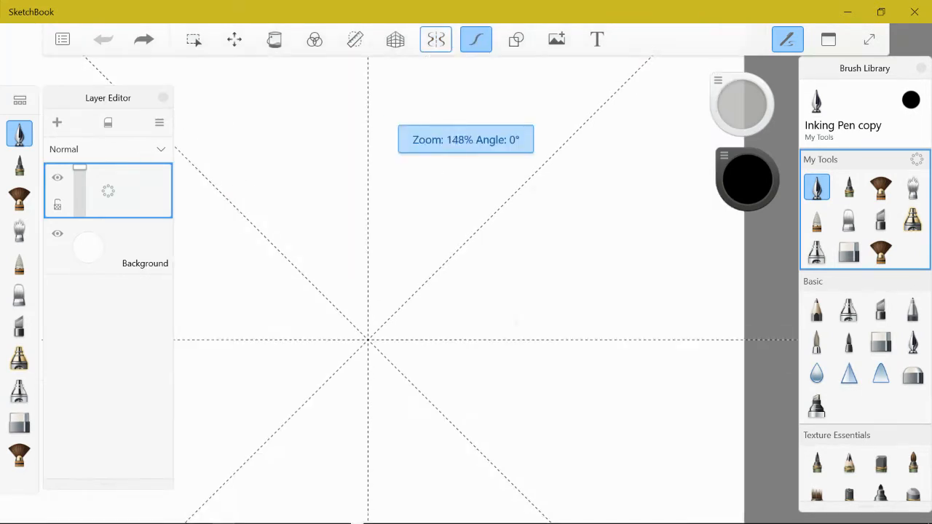
scroll(466, 247, "down", 2)
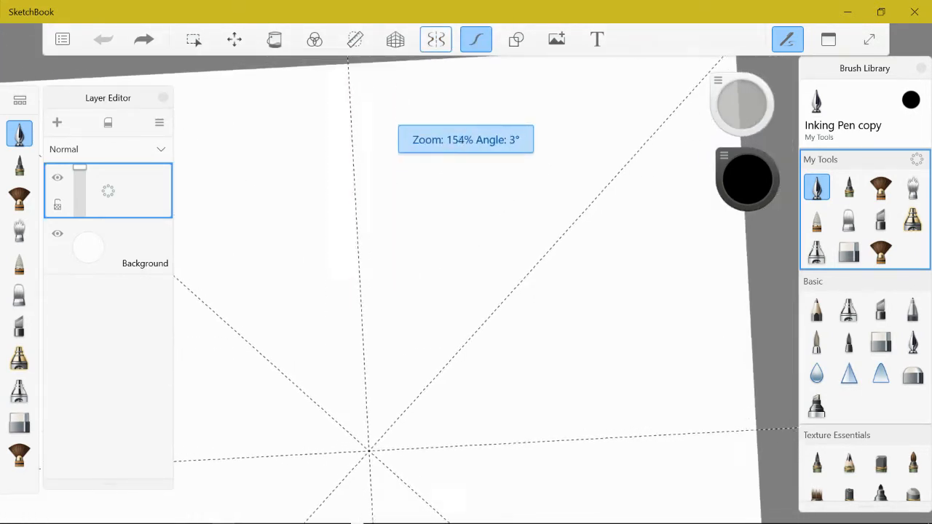
scroll(487, 321, "down", 2)
scroll(487, 292, "up", 3)
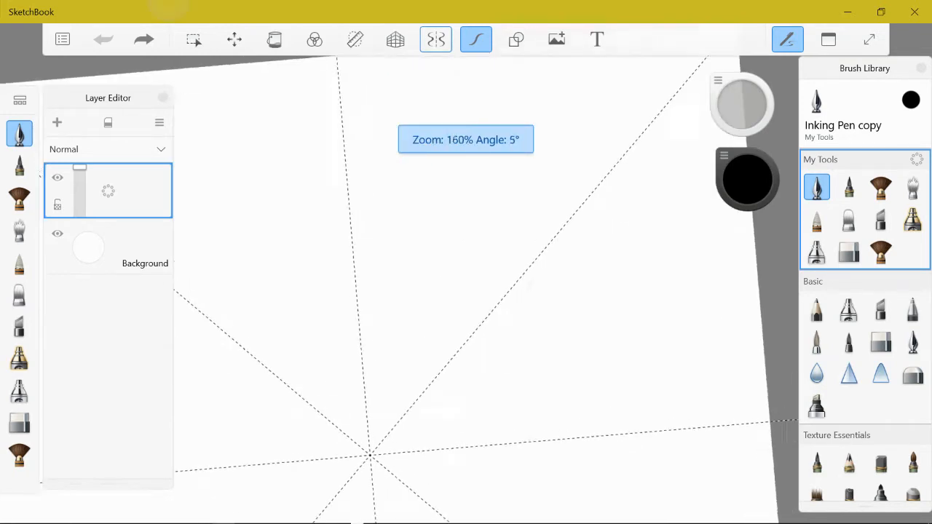
scroll(487, 291, "down", 2)
scroll(487, 292, "up", 1)
scroll(487, 292, "down", 2)
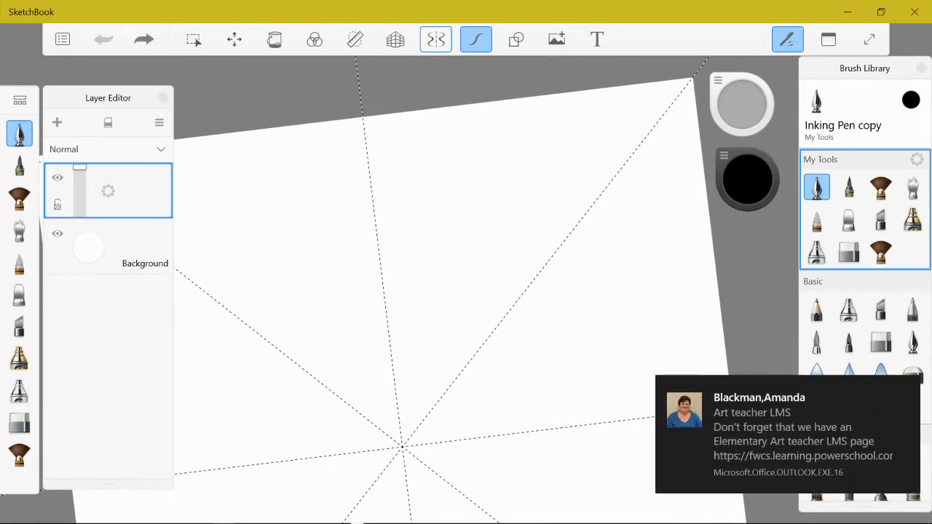
scroll(461, 250, "up", 3)
scroll(462, 250, "down", 3)
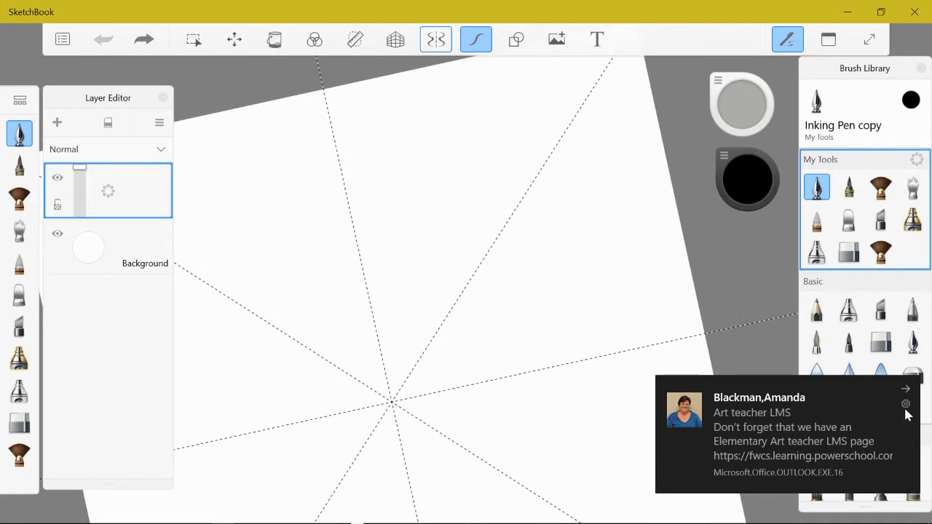
Dismiss the e-mail notification, set the Windows Focus assist to Priority only, and undo the stray dots made on the canvas
left_click(908, 388)
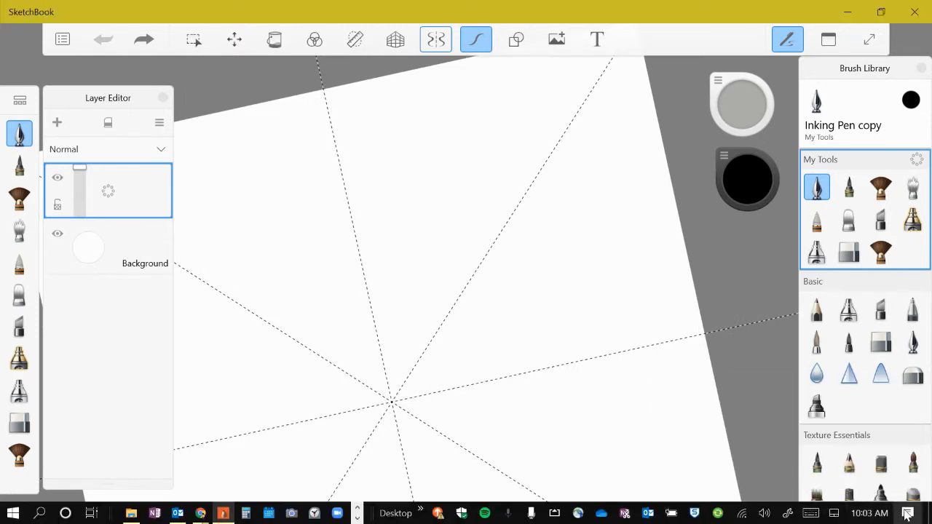
left_click(907, 514)
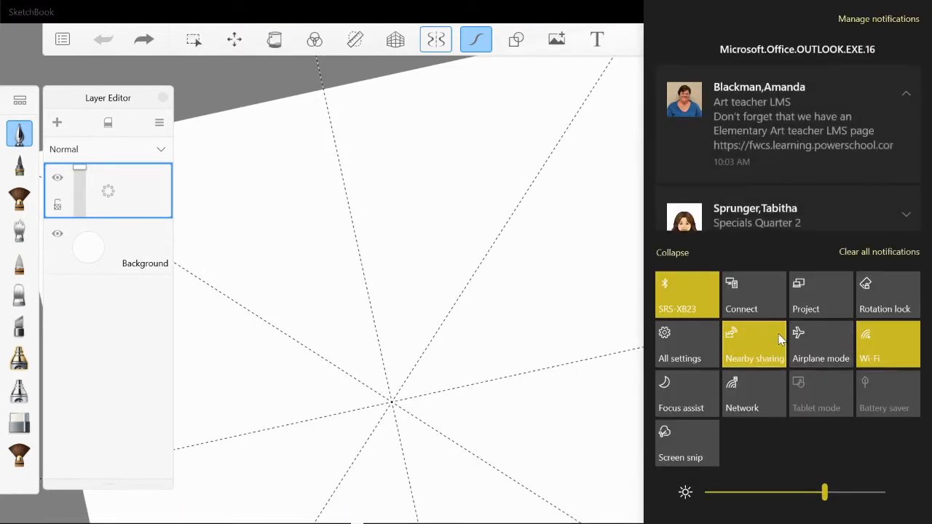
left_click(688, 407)
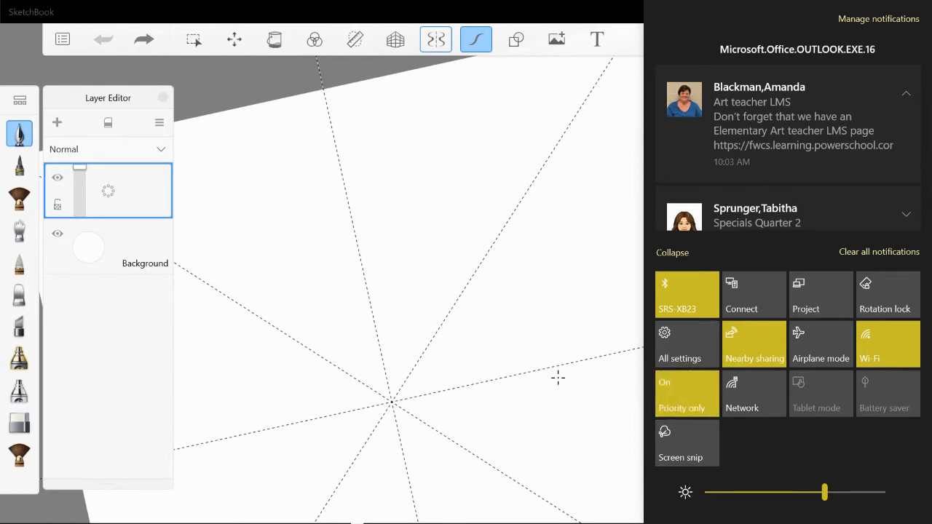
left_click(561, 375)
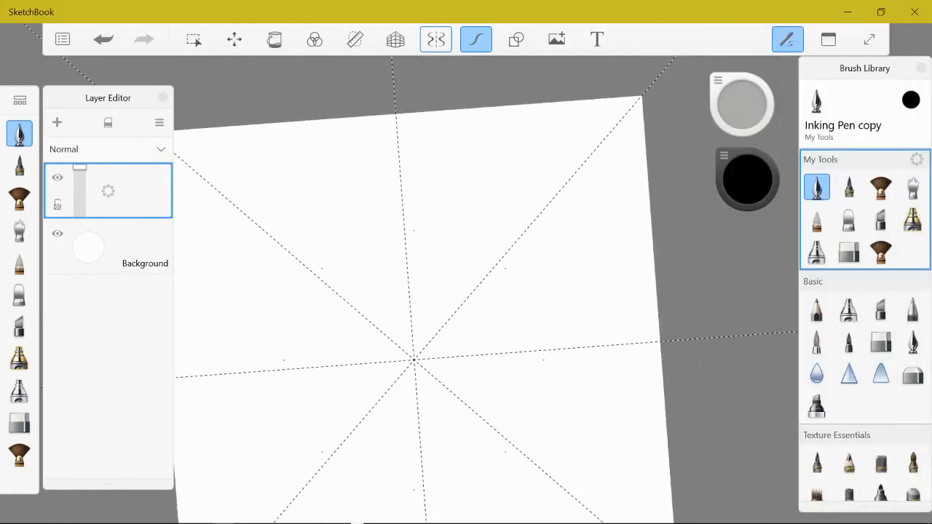
key("ctrl+z")
scroll(421, 389, "up", 3)
scroll(421, 390, "up", 1)
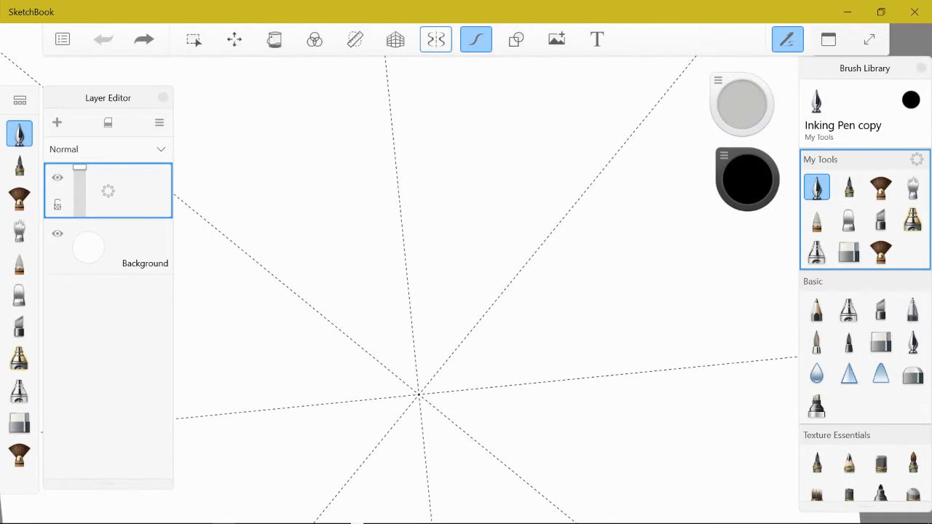
scroll(419, 394, "up", 3)
scroll(404, 391, "down", 3)
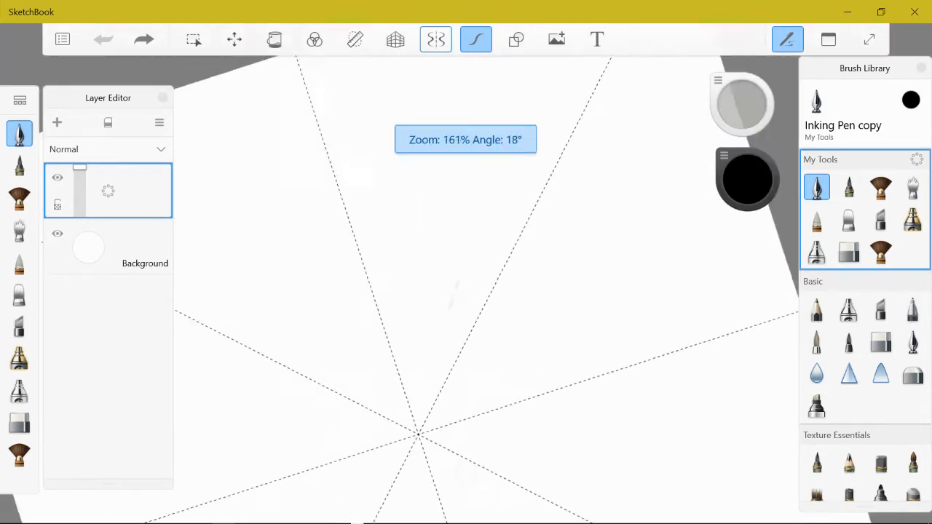
Draw a small eight-pointed star around the symmetry centre and surround it with a ring of rounded petals meeting on the guide lines
scroll(404, 391, "up", 4)
scroll(404, 370, "up", 1)
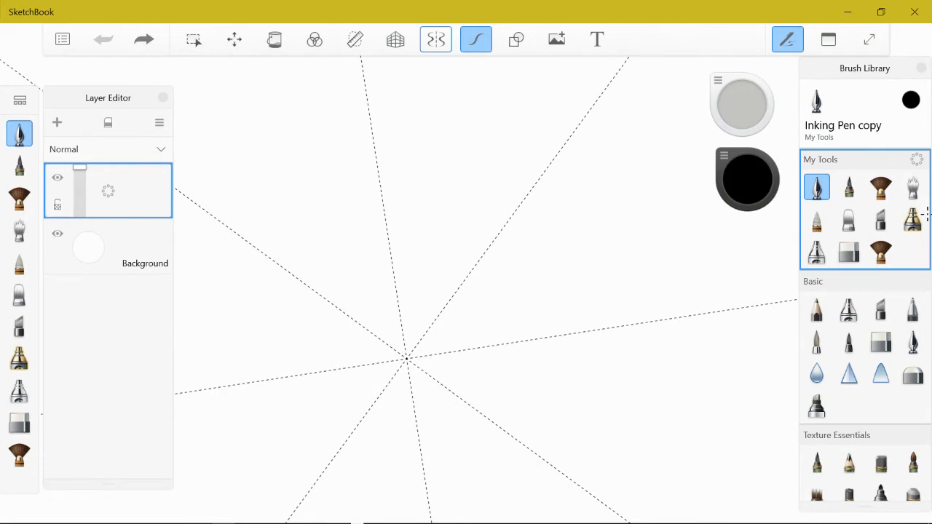
mouse_move(431, 327)
left_mouse_down()
mouse_move(470, 327)
mouse_move(446, 354)
left_mouse_up()
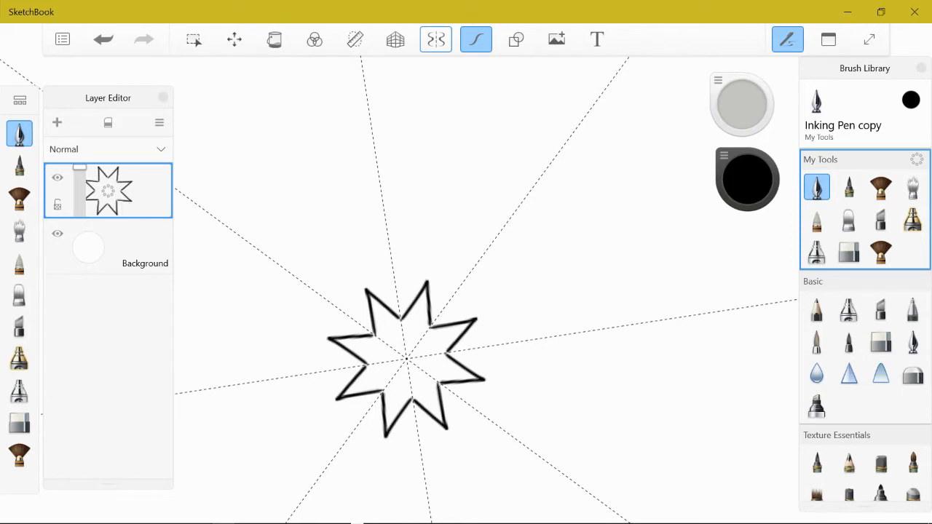
scroll(406, 359, "up", 5)
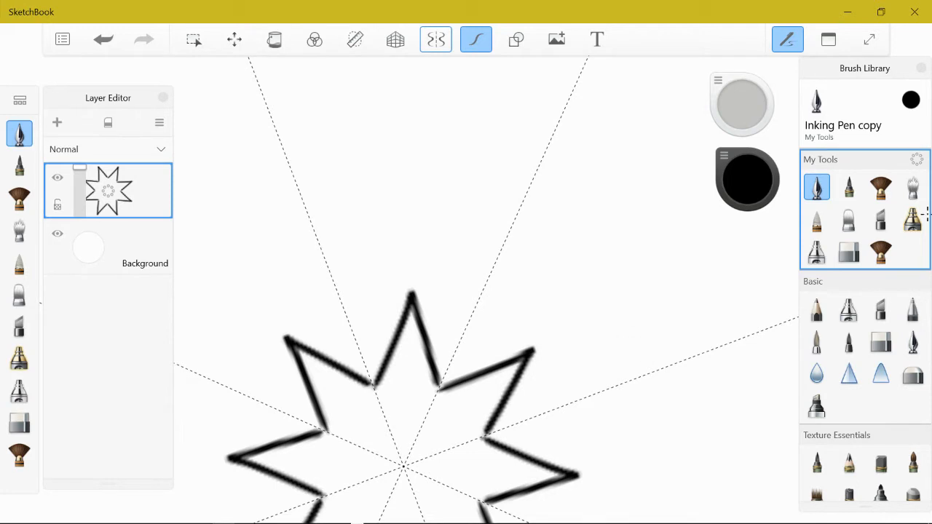
mouse_move(339, 302)
left_mouse_down()
mouse_move(369, 230)
mouse_move(407, 207)
mouse_move(440, 210)
mouse_move(454, 225)
mouse_move(475, 309)
left_mouse_up()
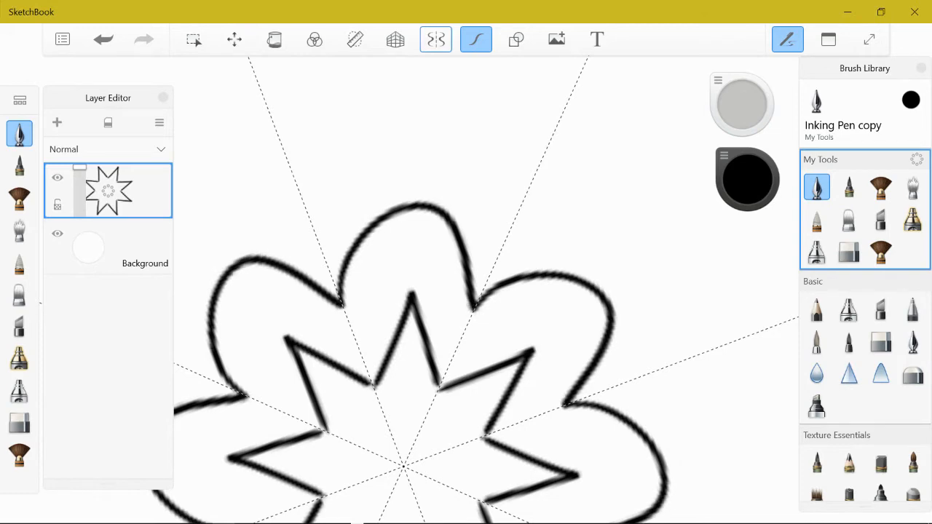
Draw a curved line across one section outside the rounded petals, with a small outward loop midway, ending on both guide lines
scroll(495, 292, "down", 5)
scroll(481, 306, "up", 5)
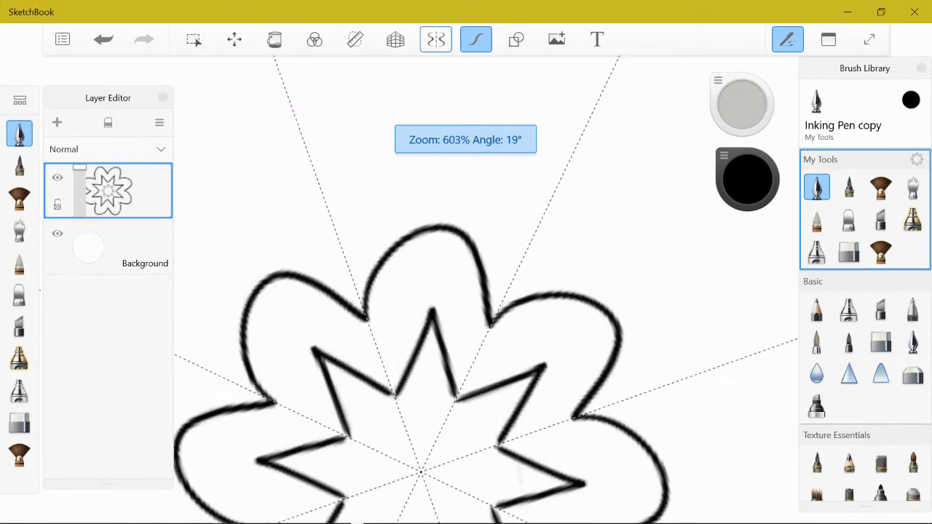
scroll(412, 495, "down", 1)
scroll(466, 306, "up", 3)
scroll(466, 306, "down", 1)
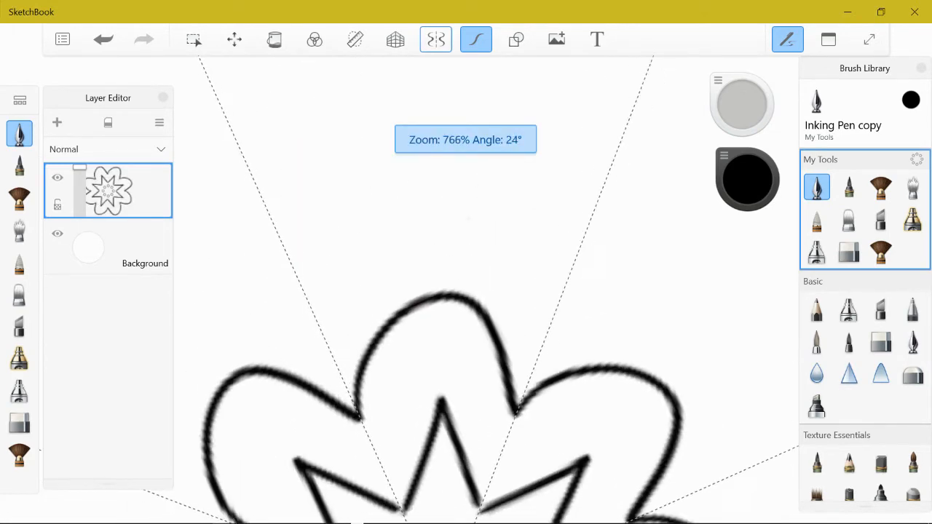
mouse_move(306, 299)
left_mouse_down()
mouse_move(420, 244)
mouse_move(438, 186)
mouse_move(417, 223)
mouse_move(446, 261)
mouse_move(569, 291)
left_mouse_up()
scroll(466, 306, "down", 4)
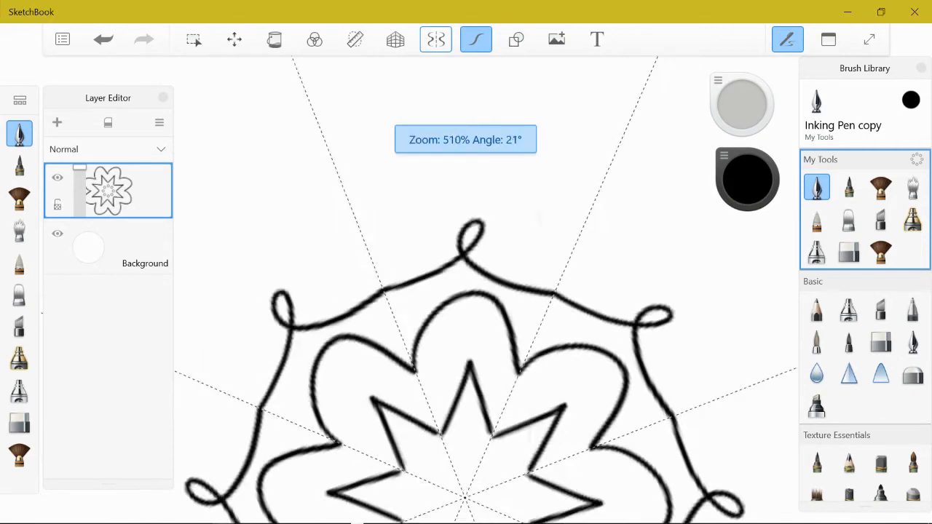
Draw two small circles outside the looped ring, one on each side of the loop
scroll(466, 306, "up", 4)
scroll(467, 306, "down", 1)
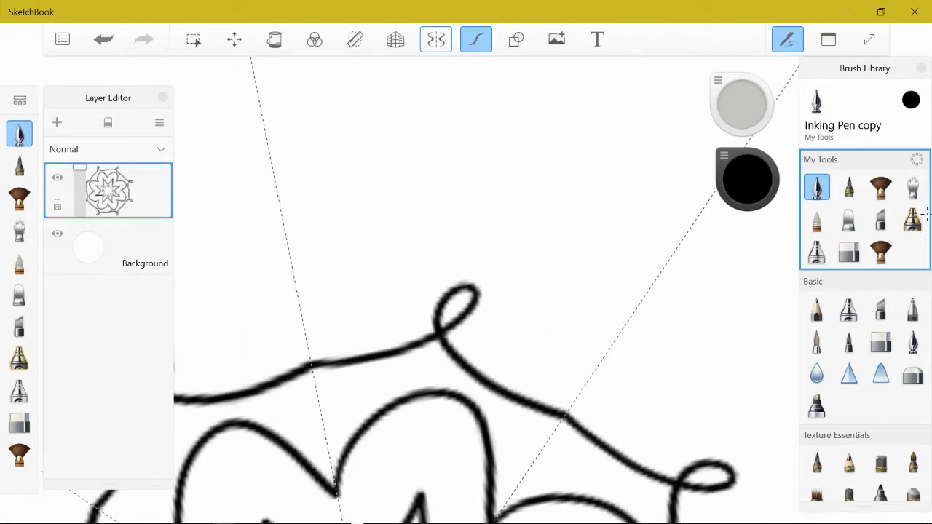
mouse_move(375, 262)
left_mouse_down()
mouse_move(382, 325)
mouse_move(400, 284)
mouse_move(371, 261)
left_mouse_up()
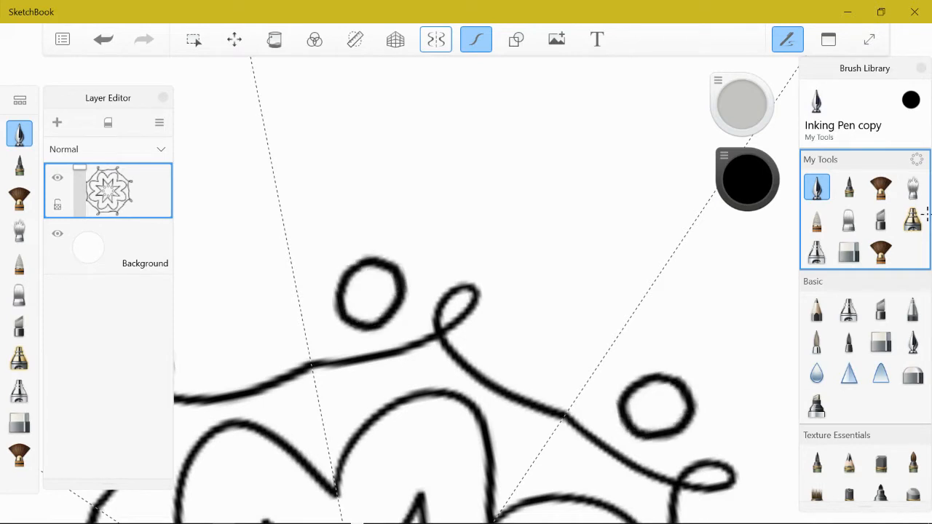
mouse_move(508, 331)
left_mouse_down()
mouse_move(542, 305)
mouse_move(562, 312)
mouse_move(541, 302)
left_mouse_up()
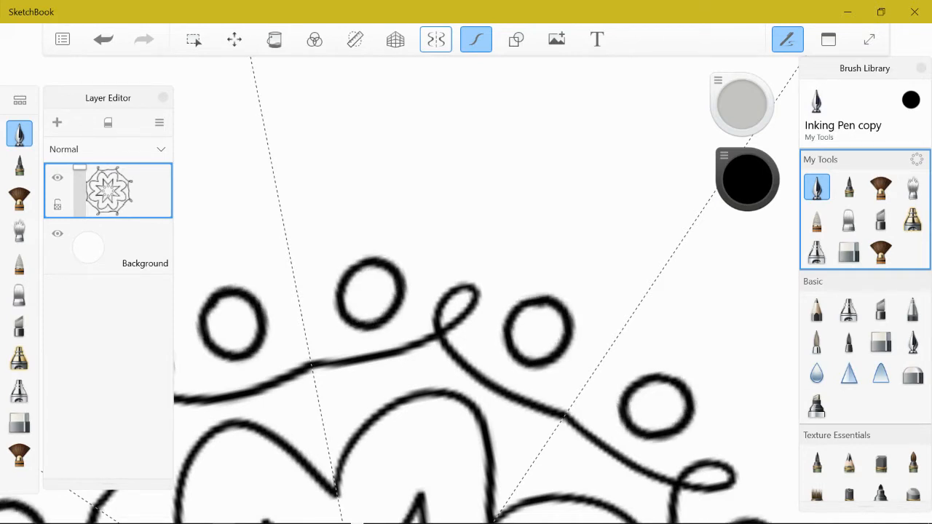
Draw a scalloped outline outside the small circles, spanning one section between guide lines, with a small inward loop near each scallop's peak
scroll(466, 306, "down", 4)
scroll(481, 327, "down", 1)
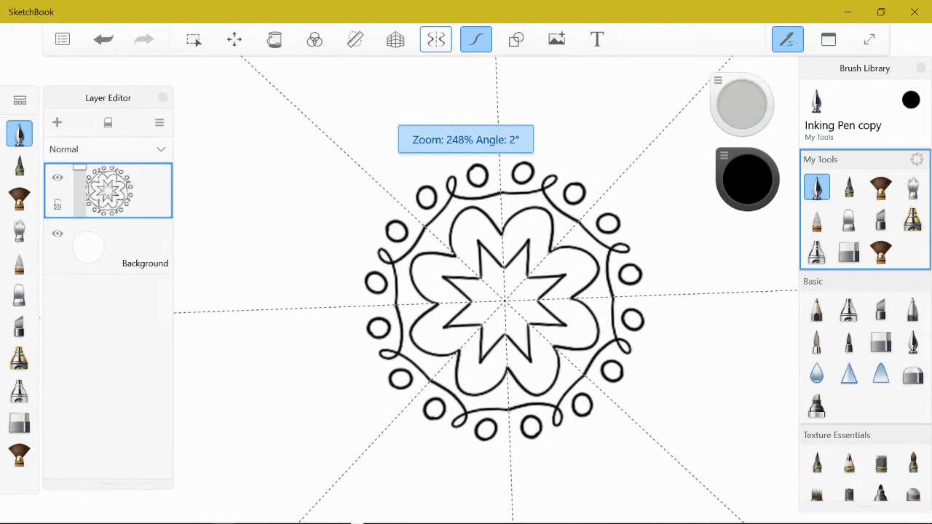
scroll(480, 327, "up", 3)
scroll(466, 328, "up", 3)
scroll(466, 328, "down", 2)
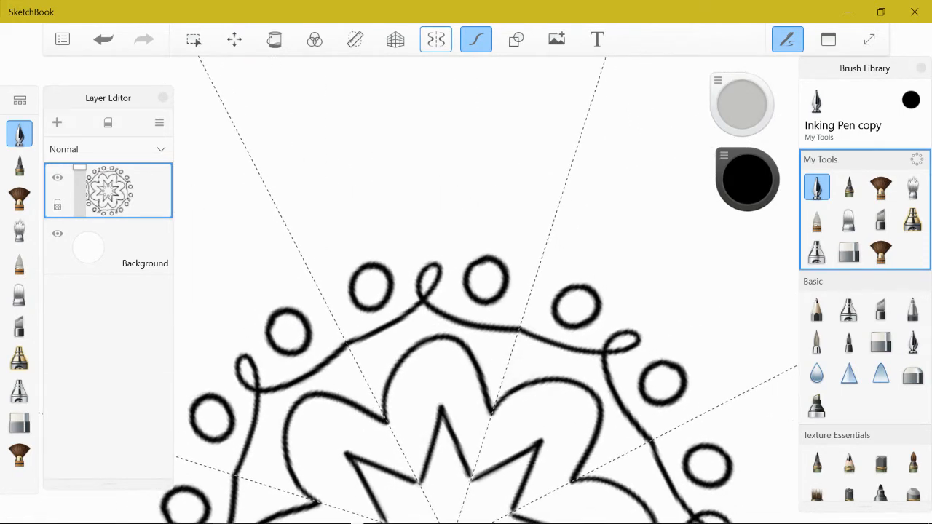
scroll(466, 328, "up", 2)
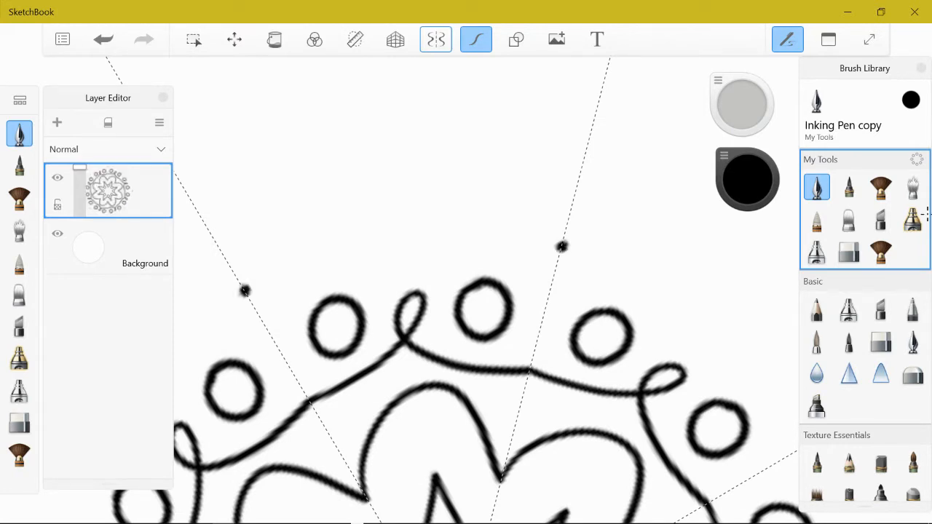
mouse_move(562, 246)
left_mouse_down()
mouse_move(474, 183)
mouse_move(437, 174)
mouse_move(400, 190)
mouse_move(409, 217)
mouse_move(419, 200)
mouse_move(393, 177)
mouse_move(346, 180)
mouse_move(304, 201)
mouse_move(272, 235)
mouse_move(244, 296)
left_mouse_up()
scroll(486, 291, "down", 5)
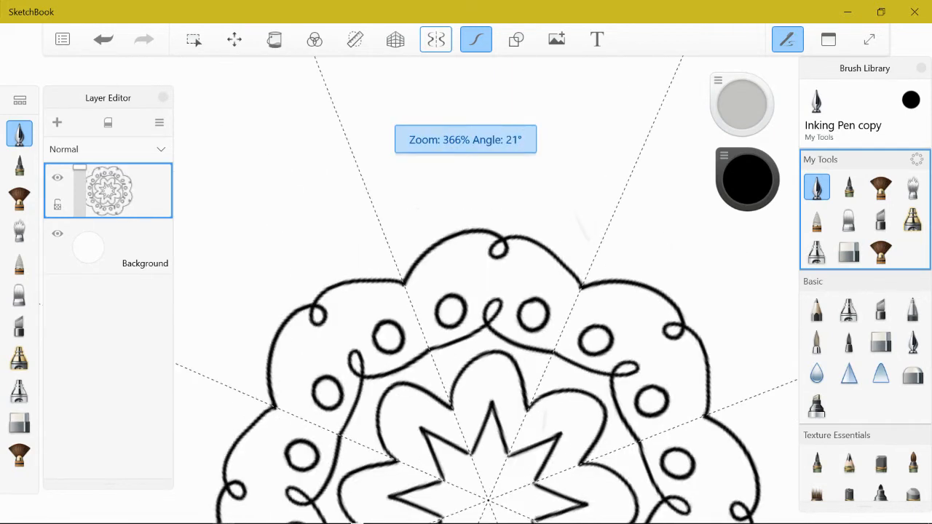
Draw a pointed leaf outline rising from the top of the scallop with two curved strokes that meet at the tip
scroll(486, 291, "up", 2)
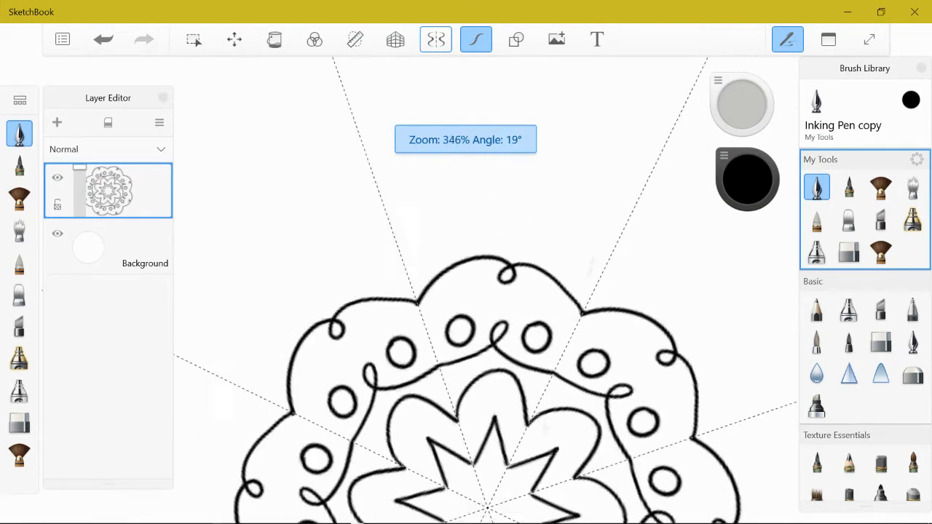
scroll(466, 291, "up", 5)
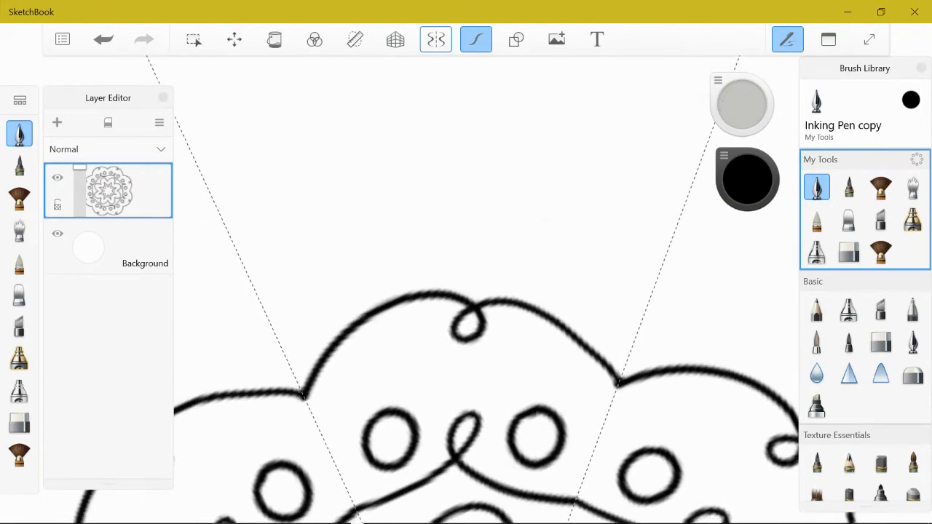
mouse_move(342, 328)
left_mouse_down()
mouse_move(355, 218)
mouse_move(519, 87)
left_mouse_up()
mouse_move(559, 285)
left_mouse_down()
mouse_move(563, 206)
mouse_move(544, 129)
mouse_move(514, 88)
left_mouse_up()
scroll(466, 292, "down", 5)
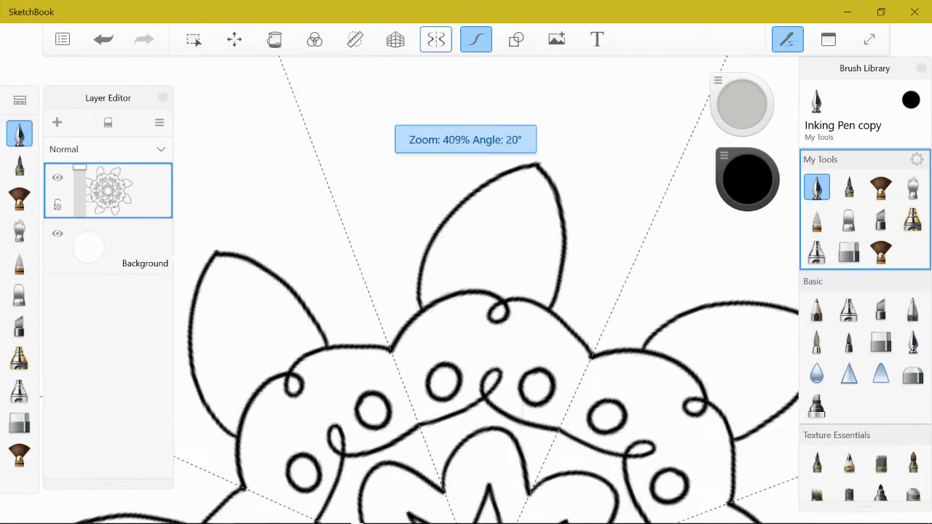
Draw a central vein with a branch on each side inside the leaf
scroll(466, 291, "up", 5)
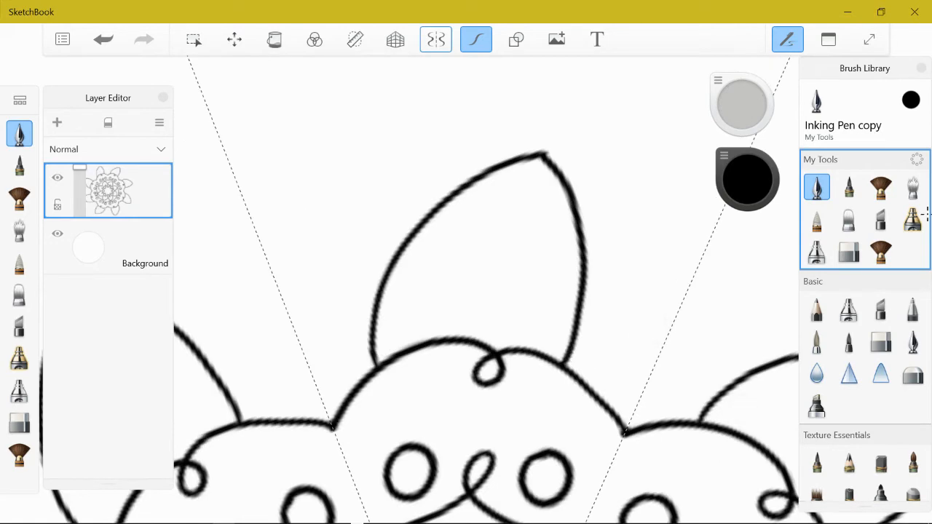
mouse_move(485, 341)
left_mouse_down()
mouse_move(482, 309)
mouse_move(525, 205)
left_mouse_up()
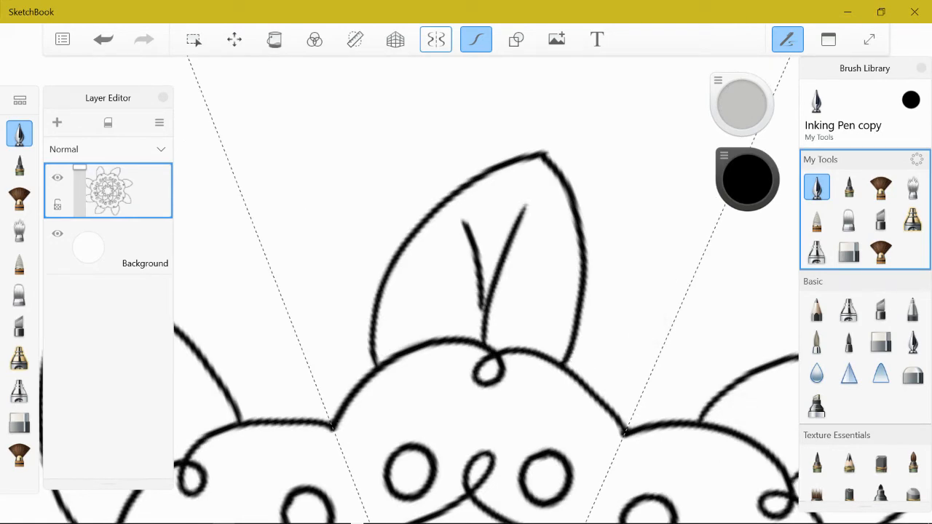
left_click_drag(505, 264, 548, 217)
Draw a pointed peak between neighbouring leaves, with its tip on the guide line and its ends on the leaf edges
scroll(480, 306, "down", 5)
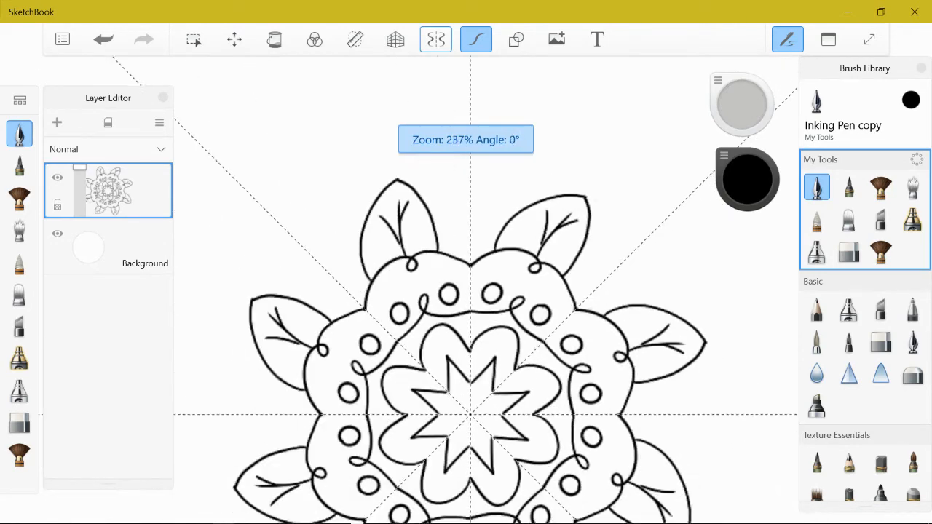
scroll(480, 306, "up", 4)
scroll(480, 305, "down", 1)
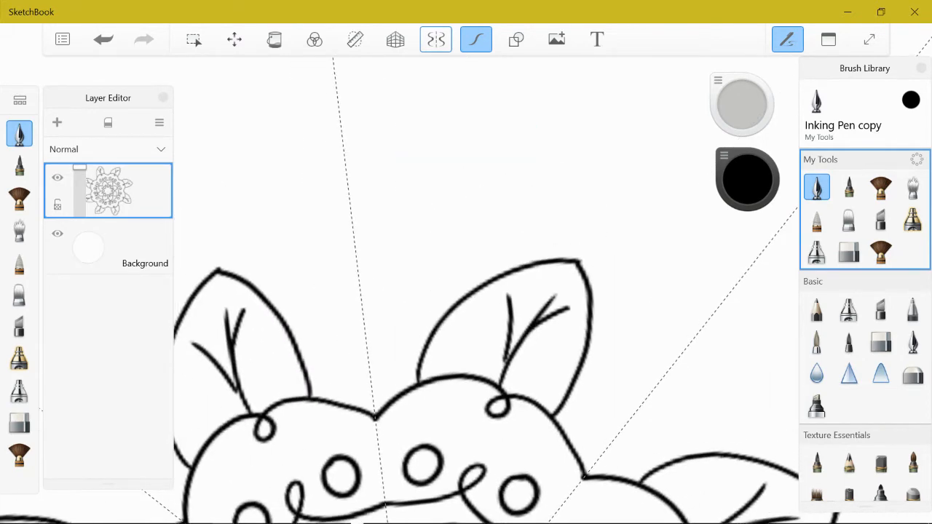
mouse_move(436, 326)
left_mouse_down()
mouse_move(357, 249)
mouse_move(293, 339)
left_mouse_up()
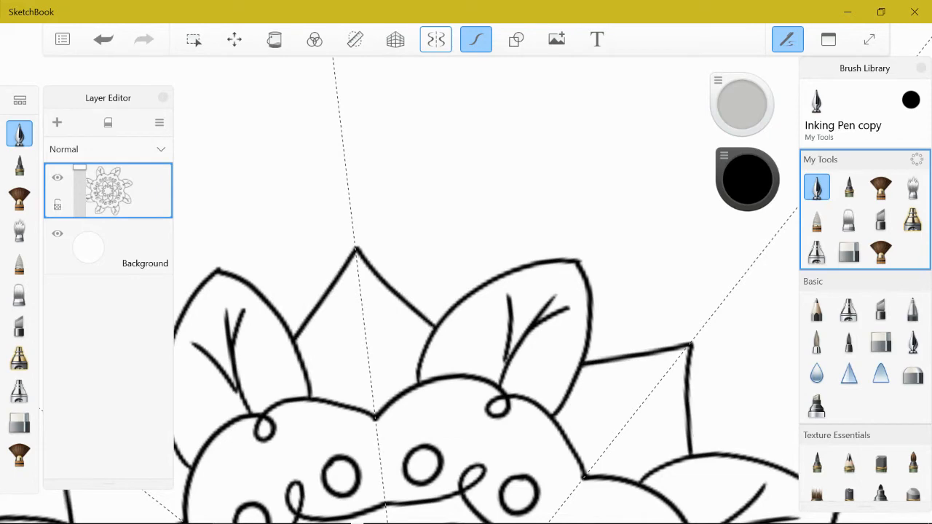
Draw a curved triangle in each gap between the leaf and the neighbouring peaks
scroll(480, 306, "down", 5)
scroll(481, 306, "up", 5)
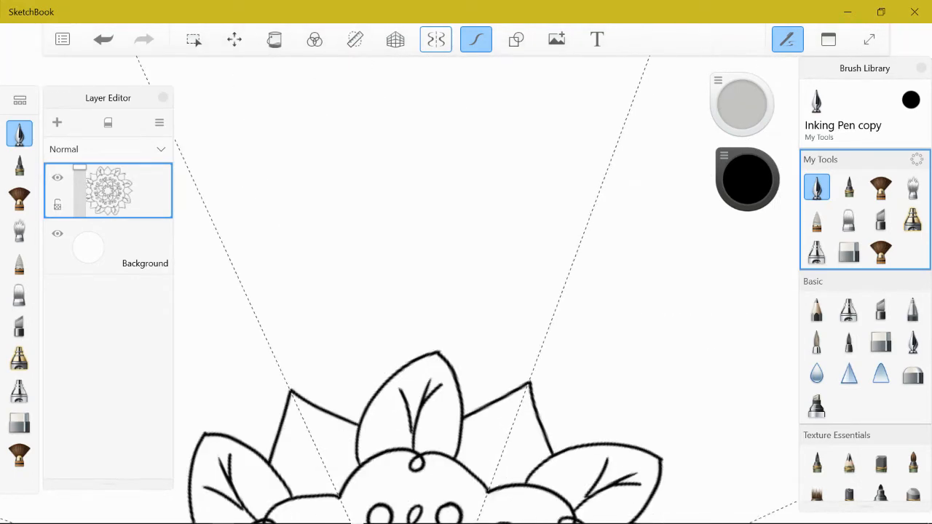
scroll(481, 306, "up", 5)
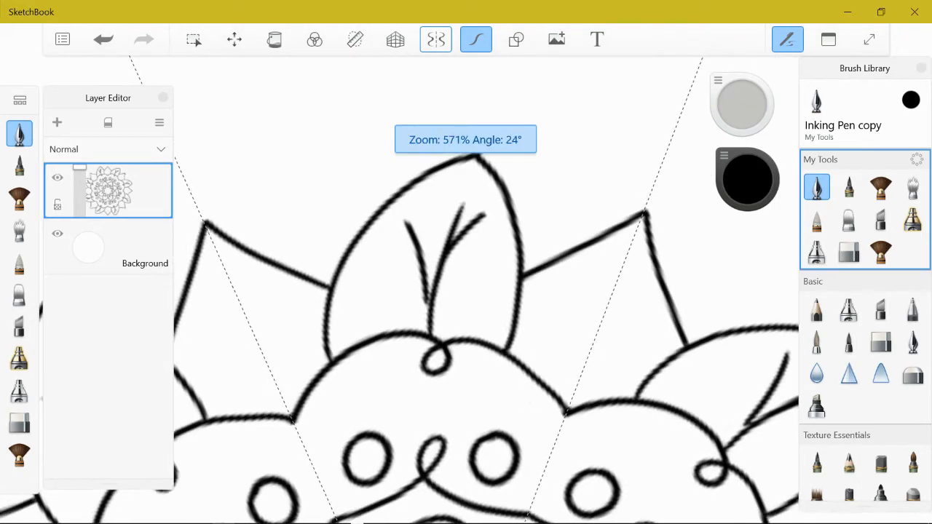
scroll(480, 306, "down", 2)
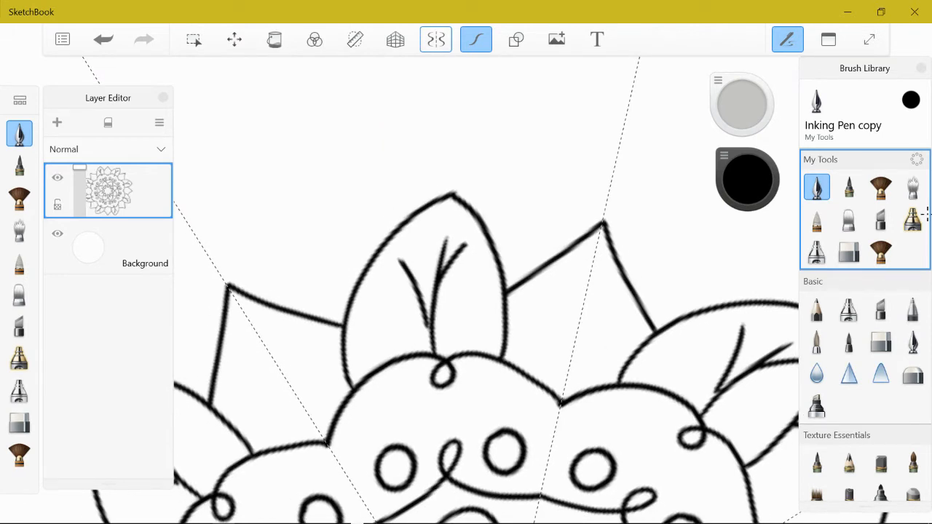
mouse_move(673, 302)
left_mouse_down()
mouse_move(772, 276)
mouse_move(640, 225)
mouse_move(635, 245)
mouse_move(678, 305)
left_mouse_up()
mouse_move(481, 192)
left_mouse_down()
mouse_move(495, 195)
mouse_move(520, 268)
mouse_move(584, 216)
mouse_move(539, 195)
mouse_move(478, 195)
left_mouse_up()
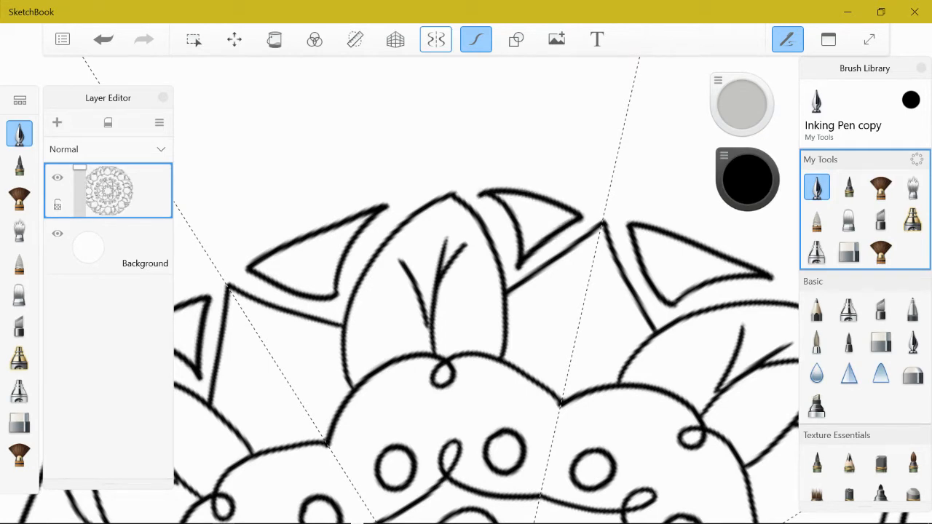
Draw a tall rounded petal around the leaf section between the guide lines and add a second, roughly parallel outline outside it
scroll(466, 291, "down", 5)
scroll(466, 291, "up", 5)
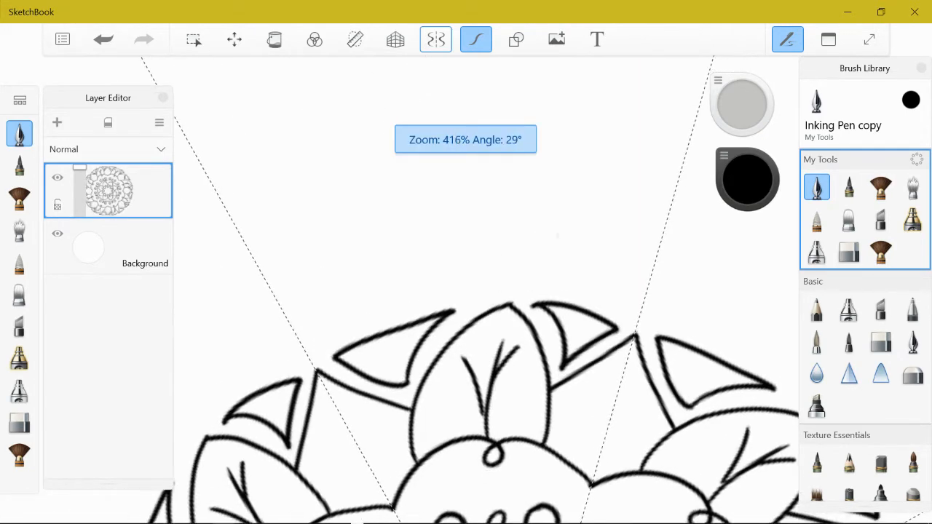
scroll(466, 407, "down", 3)
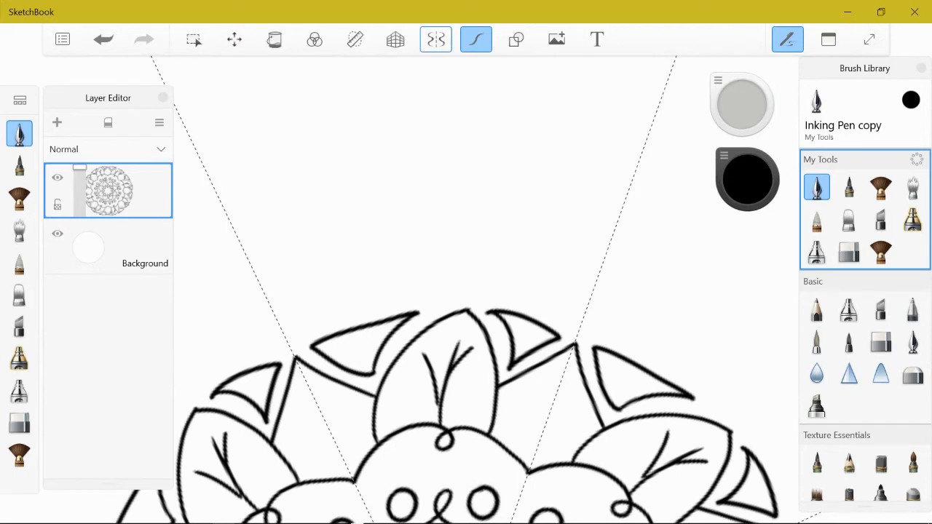
mouse_move(583, 319)
left_mouse_down()
mouse_move(501, 122)
mouse_move(444, 81)
mouse_move(415, 96)
mouse_move(283, 337)
left_mouse_up()
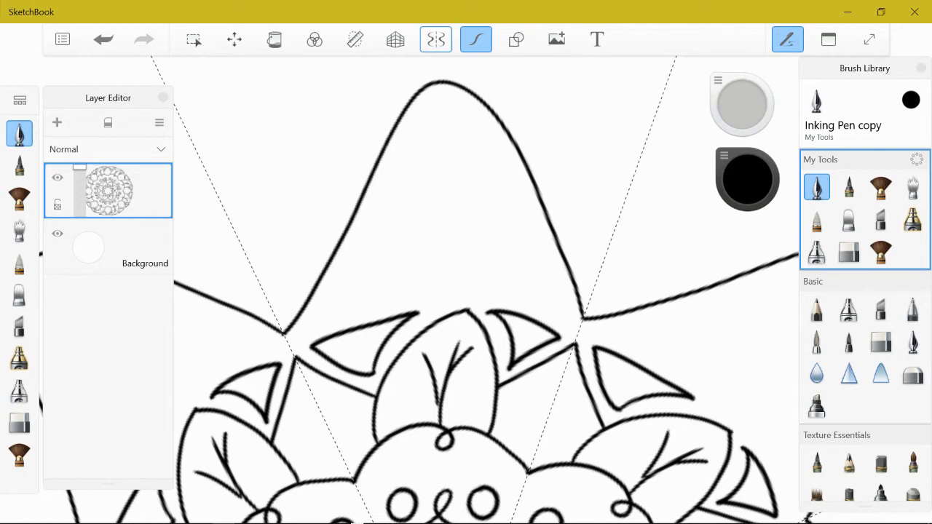
scroll(499, 349, "down", 3)
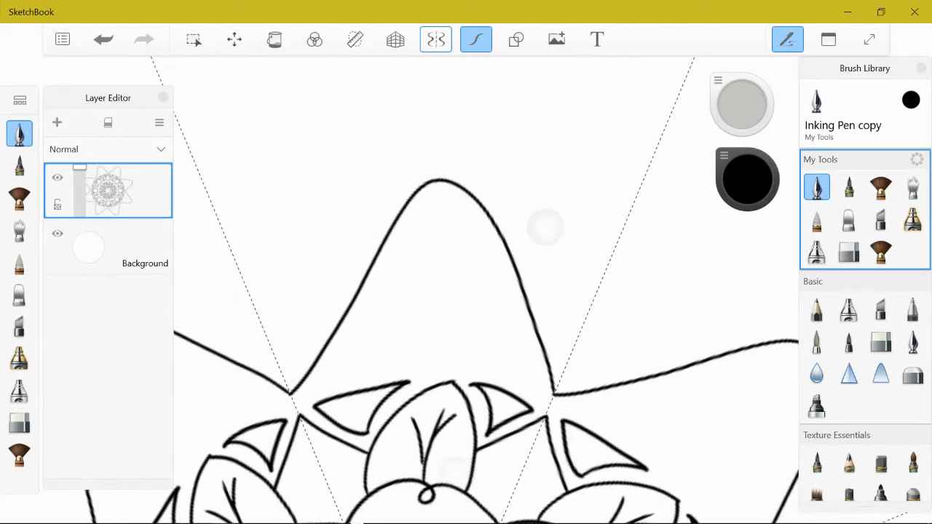
mouse_move(572, 355)
left_mouse_down()
mouse_move(565, 308)
mouse_move(514, 194)
mouse_move(436, 139)
mouse_move(270, 354)
mouse_move(316, 359)
left_mouse_up()
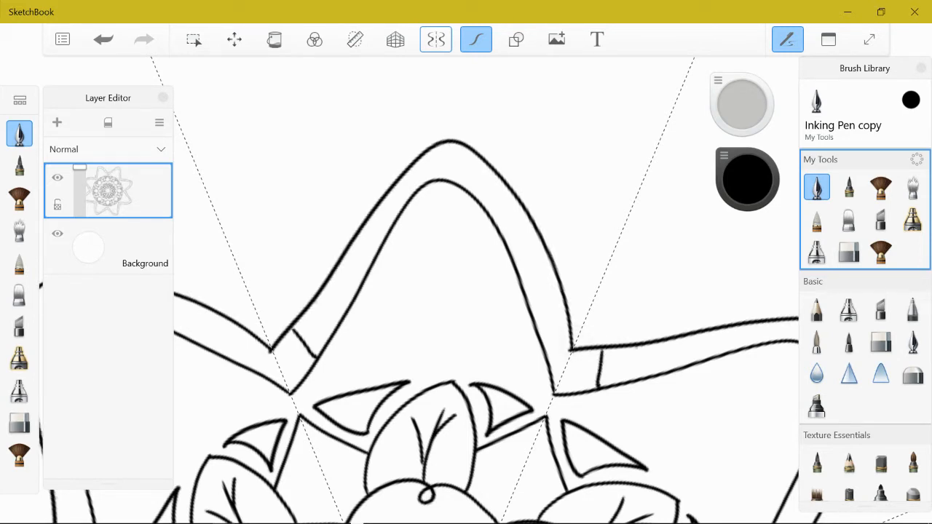
Draw short crossbars between the two outlines of the tall petal, dividing the whole band into segments
left_click_drag(316, 301, 336, 325)
left_click_drag(340, 264, 362, 285)
left_click_drag(367, 223, 383, 242)
left_click_drag(394, 184, 409, 205)
mouse_move(437, 148)
left_mouse_down()
mouse_move(442, 178)
mouse_move(490, 170)
mouse_move(474, 194)
left_mouse_up()
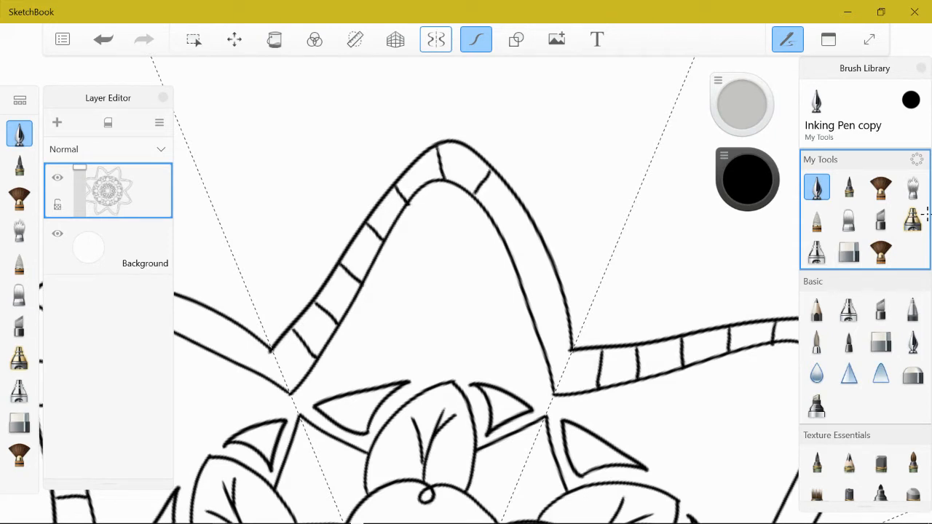
left_click_drag(529, 218, 503, 233)
left_click_drag(551, 258, 520, 273)
mouse_move(229, 322)
left_mouse_down()
mouse_move(215, 350)
mouse_move(256, 344)
mouse_move(255, 371)
left_mouse_up()
Draw an upright oval inside the tall petal, with a smaller oval and a filled dot at its centre
scroll(487, 291, "down", 10)
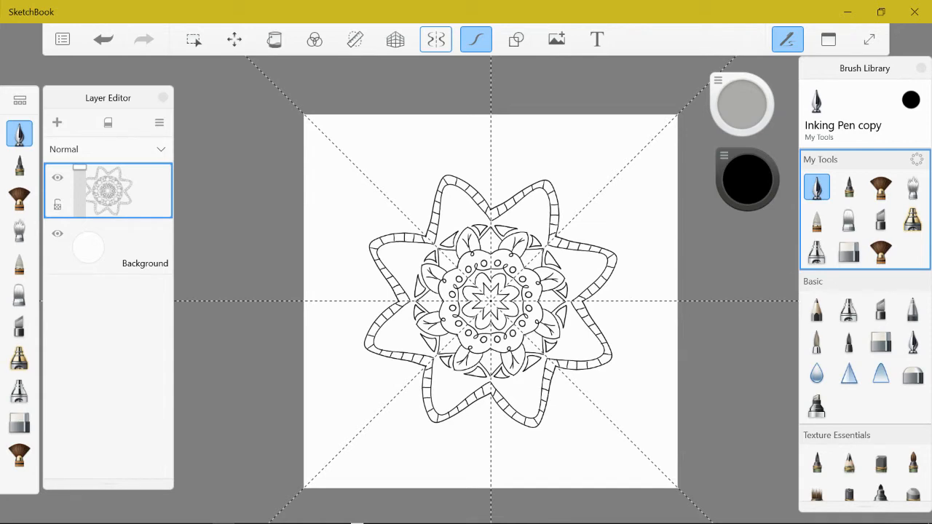
scroll(437, 218, "up", 6)
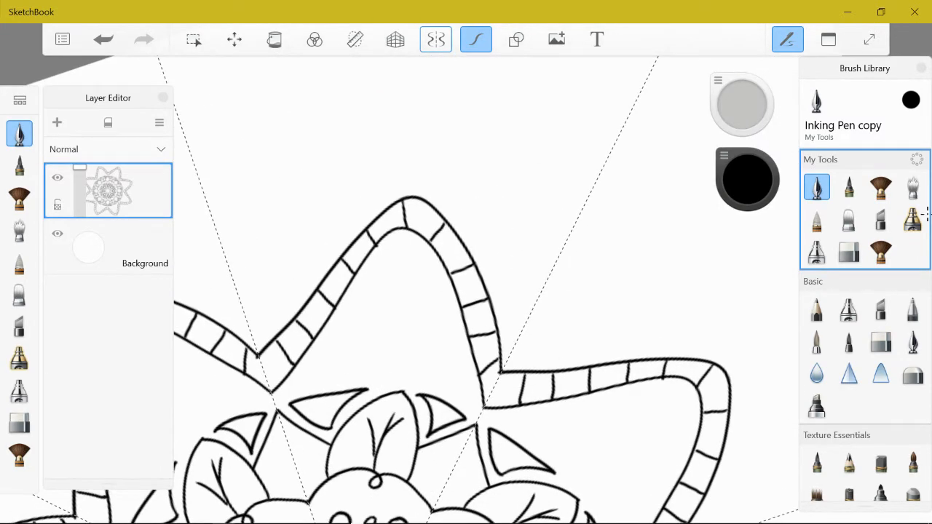
mouse_move(399, 261)
left_mouse_down()
mouse_move(373, 281)
mouse_move(370, 346)
mouse_move(423, 280)
mouse_move(397, 261)
mouse_move(390, 320)
mouse_move(413, 307)
mouse_move(400, 292)
mouse_move(401, 315)
left_mouse_up()
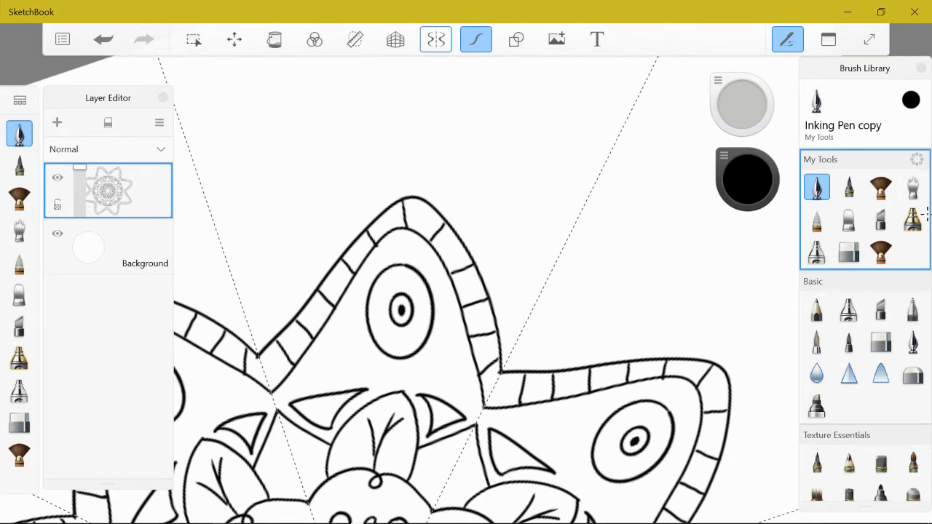
Draw a jagged, flame-like outline outside the segmented petal band, running from one guide line to the next
scroll(451, 313, "down", 3)
scroll(451, 313, "up", 5)
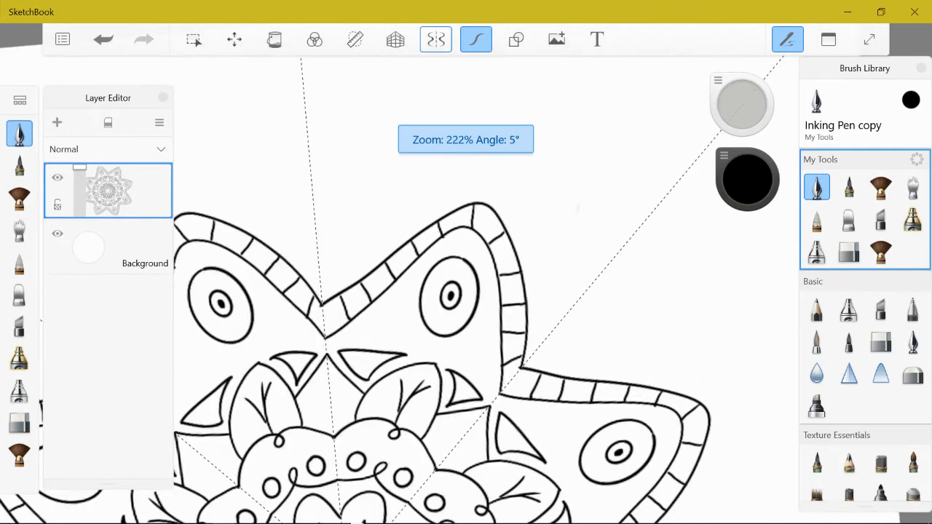
scroll(466, 313, "down", 1)
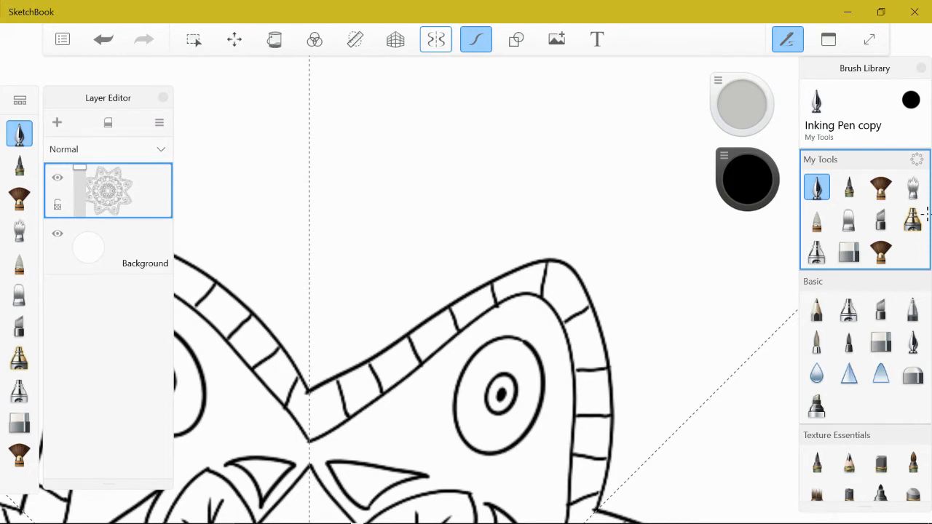
mouse_move(307, 341)
left_mouse_down()
mouse_move(477, 237)
mouse_move(612, 263)
mouse_move(681, 342)
mouse_move(655, 387)
mouse_move(631, 478)
left_mouse_up()
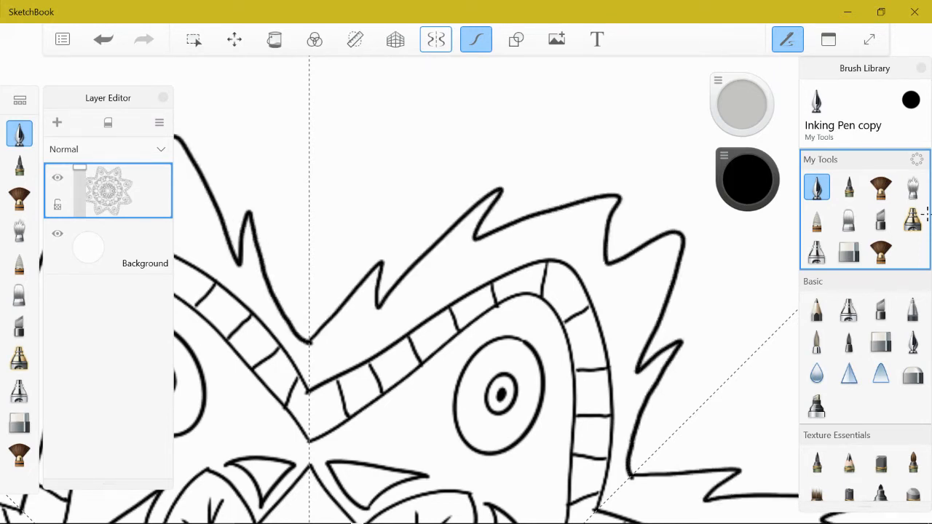
Draw a scalloped outline of rounded bumps outside the jagged outline, spanning the section between the guide lines
scroll(466, 306, "down", 5)
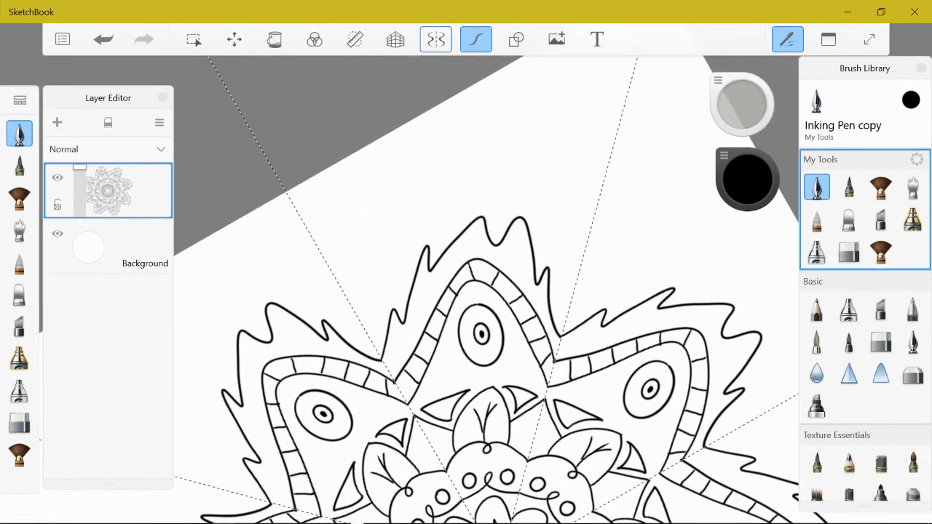
scroll(480, 328, "up", 4)
scroll(480, 328, "down", 3)
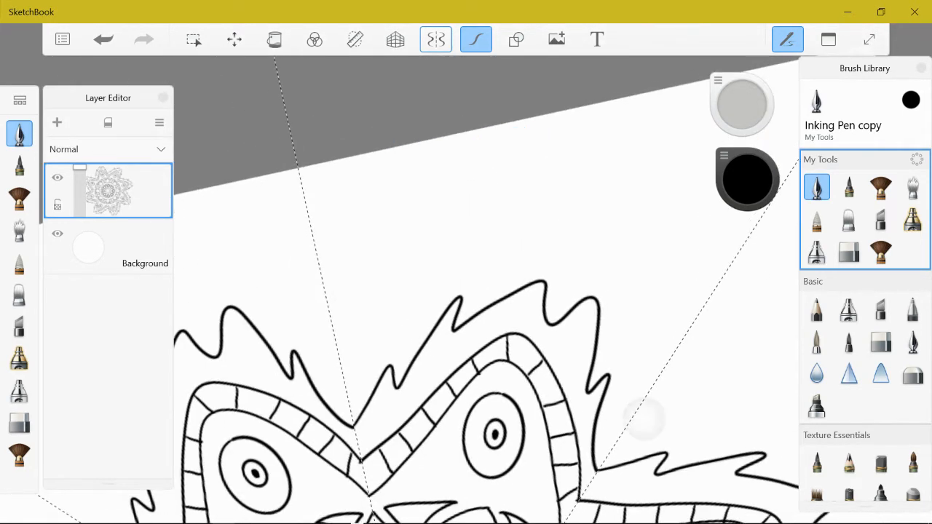
scroll(480, 328, "down", 6)
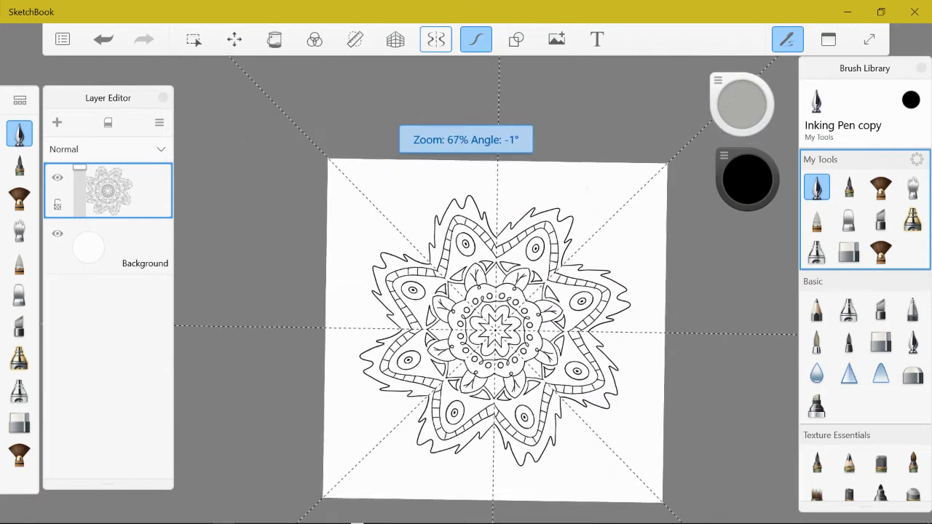
scroll(481, 328, "up", 5)
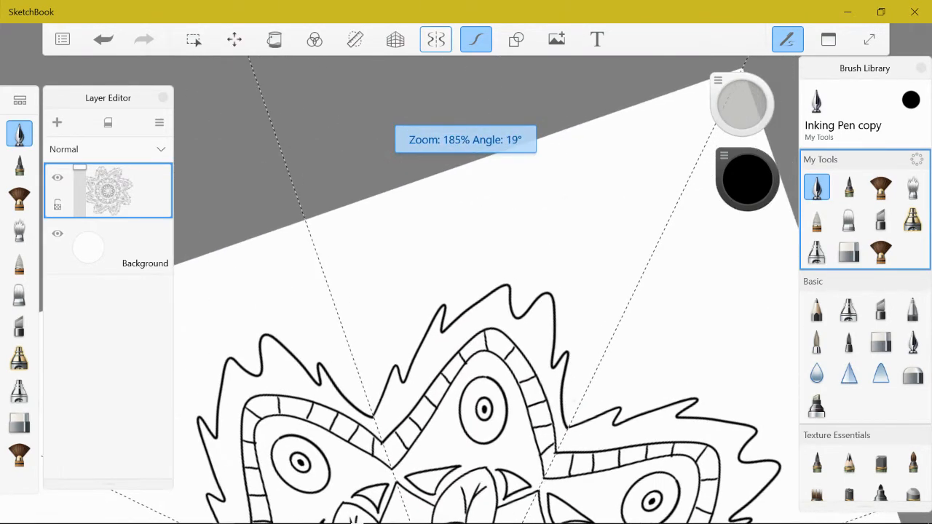
scroll(481, 327, "up", 1)
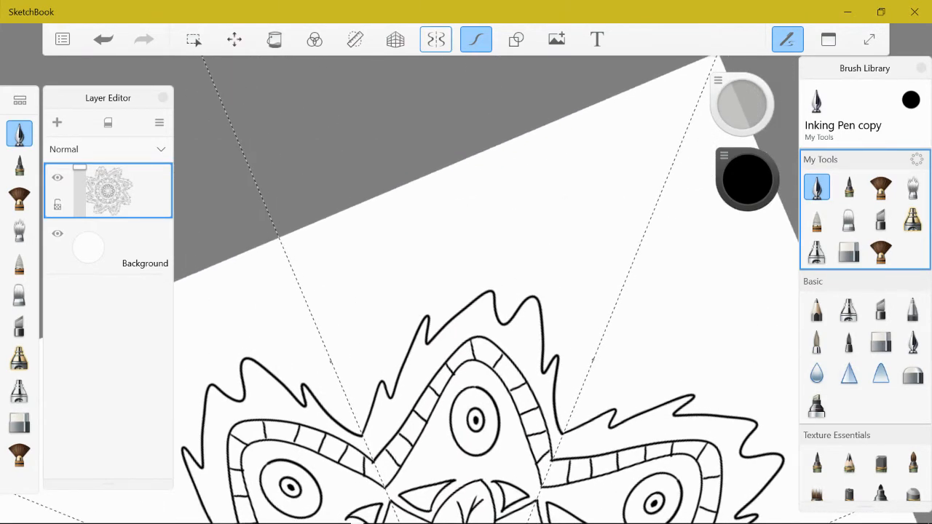
mouse_move(592, 358)
left_mouse_down()
mouse_move(582, 281)
mouse_move(546, 237)
mouse_move(503, 216)
mouse_move(481, 248)
mouse_move(425, 235)
mouse_move(389, 258)
mouse_move(370, 312)
mouse_move(344, 312)
mouse_move(332, 361)
left_mouse_up()
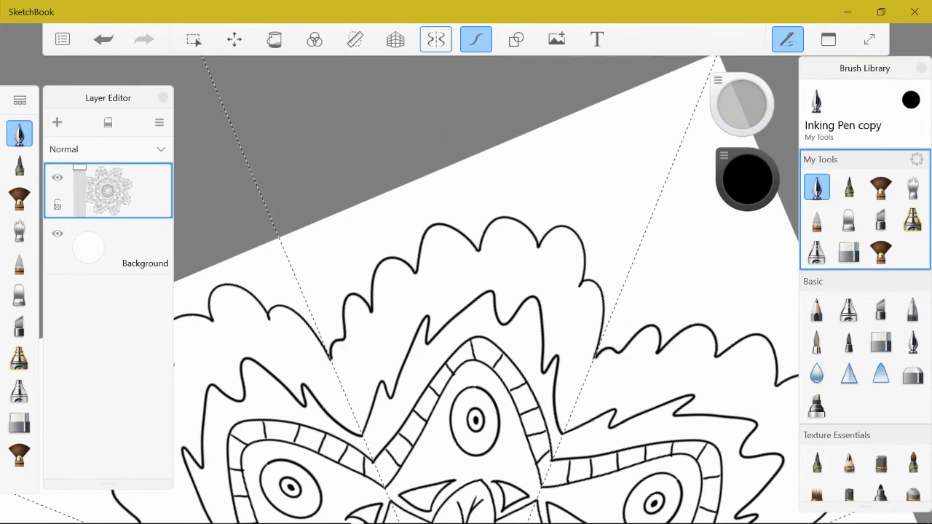
Draw a wavy outline with pointed tips outside the scalloped outline, reaching across the guide lines near the canvas edge
scroll(473, 327, "down", 5)
scroll(474, 328, "up", 5)
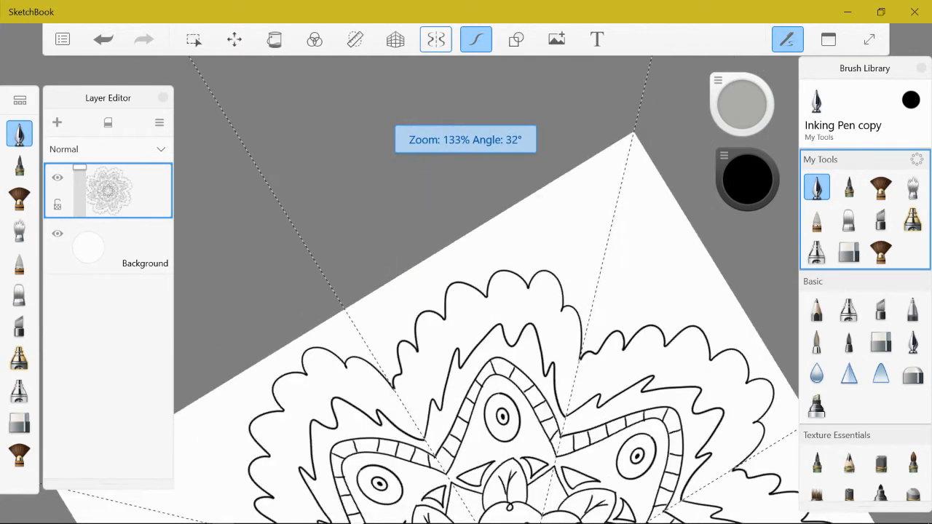
mouse_move(616, 316)
left_mouse_down()
mouse_move(585, 247)
mouse_move(536, 242)
mouse_move(524, 211)
mouse_move(469, 245)
mouse_move(405, 246)
mouse_move(383, 284)
mouse_move(343, 288)
mouse_move(303, 360)
mouse_move(267, 363)
left_mouse_up()
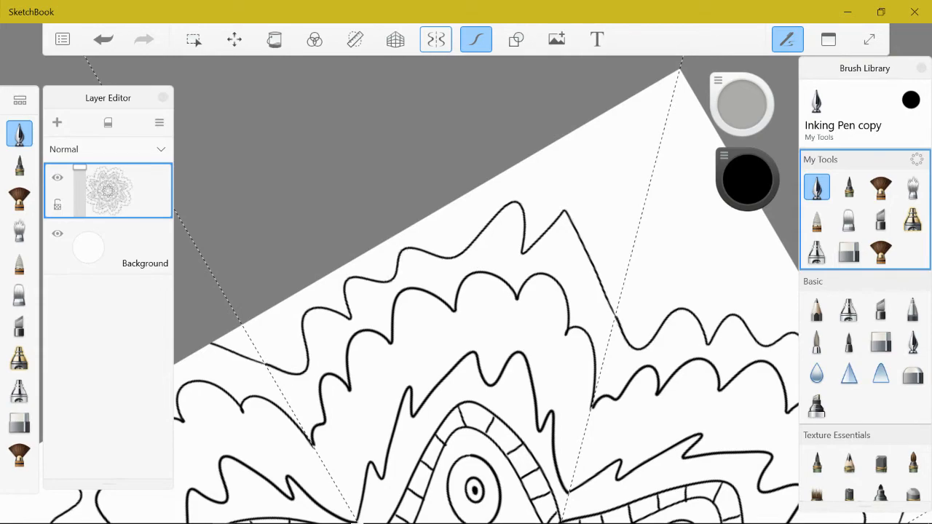
Draw a small circle inside each rounded bump of the scalloped outline
scroll(473, 327, "down", 10)
scroll(473, 328, "up", 10)
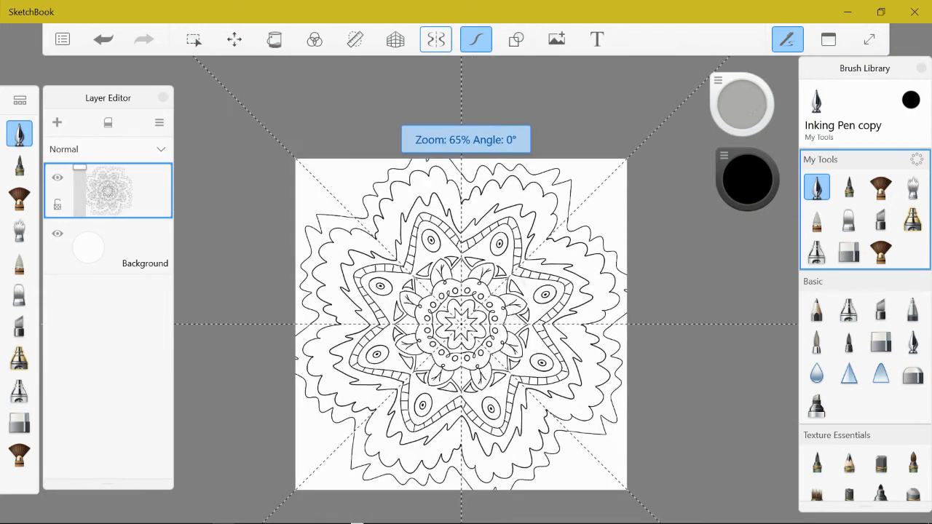
scroll(473, 306, "up", 6)
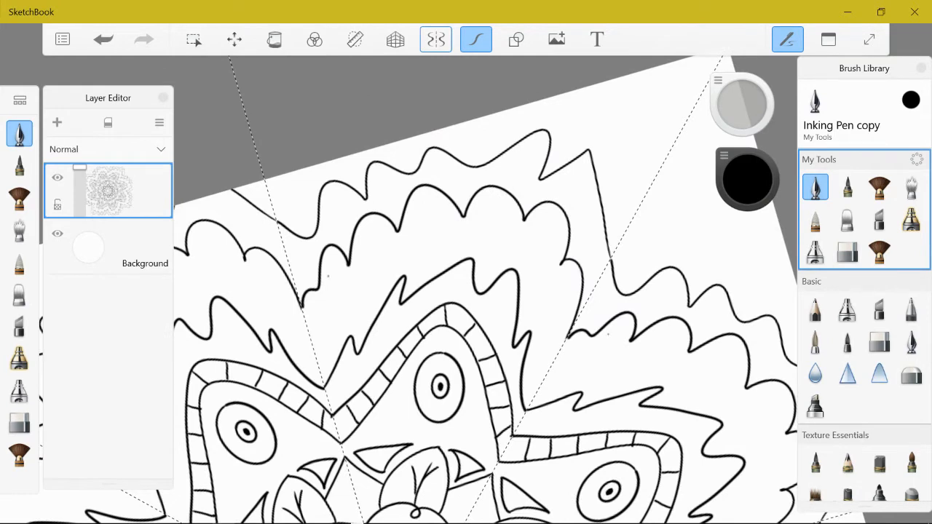
mouse_move(329, 276)
left_mouse_down()
mouse_move(373, 233)
mouse_move(369, 248)
left_mouse_up()
left_click_drag(421, 219, 422, 215)
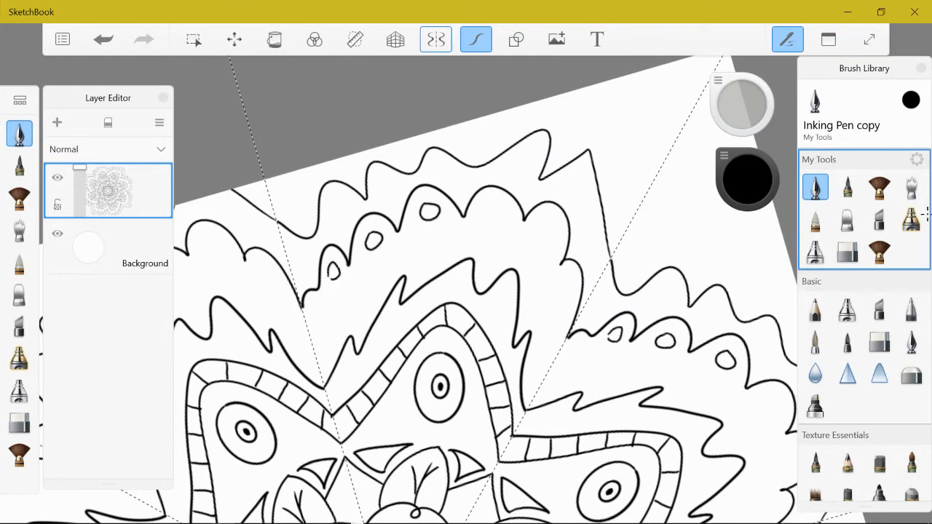
left_click_drag(486, 208, 501, 207)
left_click_drag(213, 237, 211, 239)
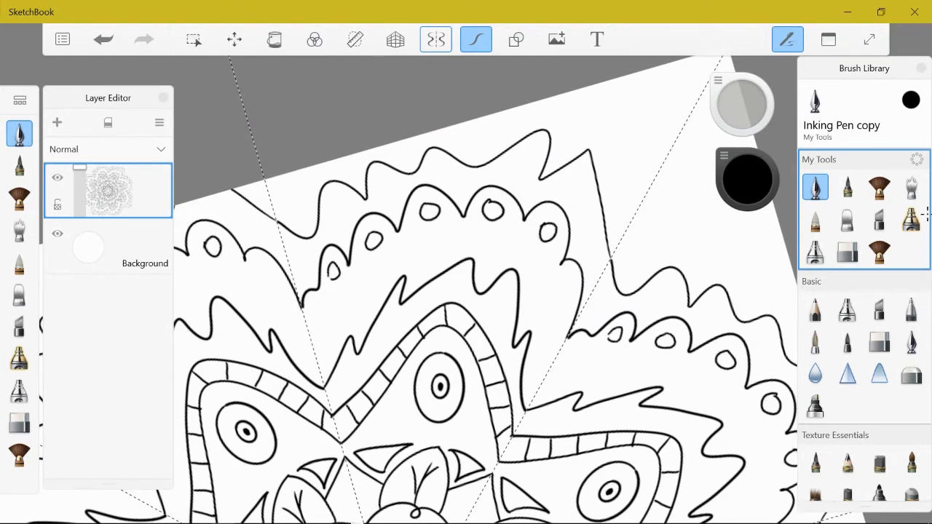
left_click_drag(267, 270, 265, 273)
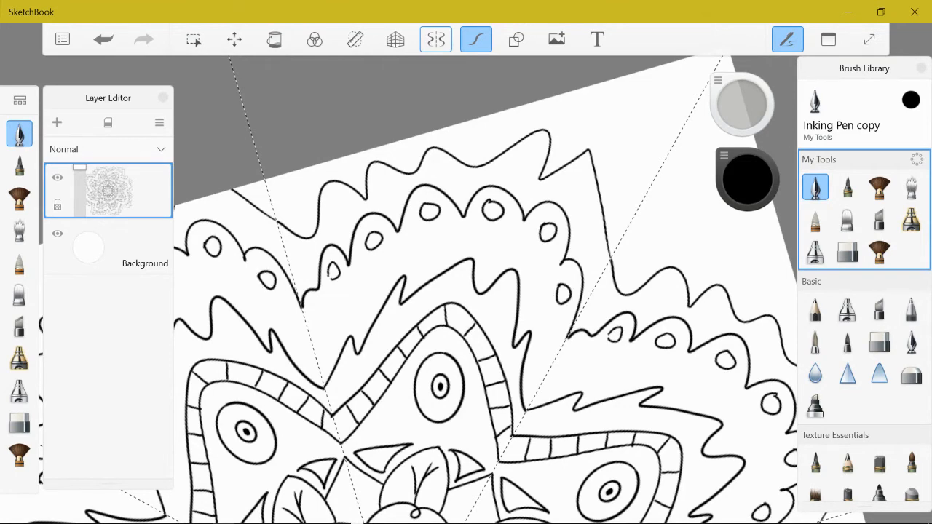
Draw a short straight stem outward from each spike tip of the jagged outline
scroll(466, 291, "down", 5)
scroll(466, 291, "up", 7)
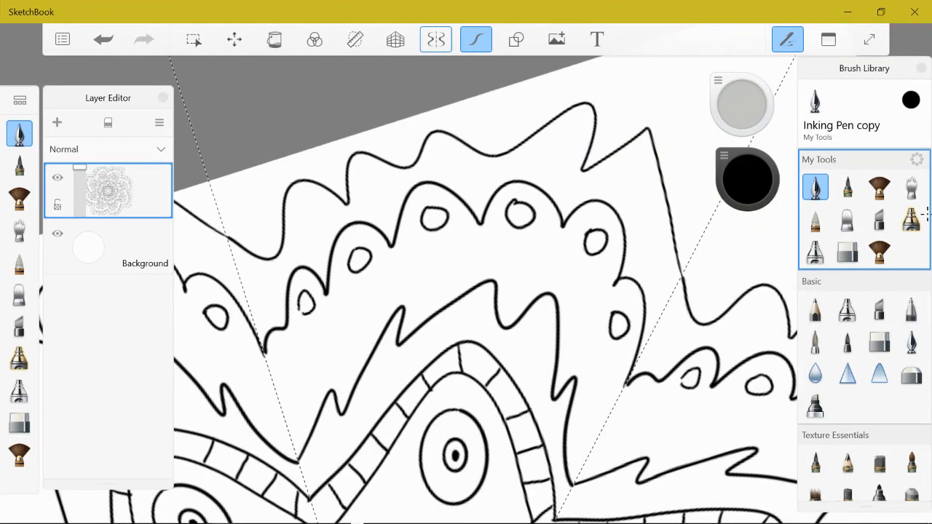
left_click_drag(321, 361, 331, 390)
left_click_drag(403, 305, 393, 280)
left_click_drag(492, 280, 499, 257)
left_click_drag(562, 293, 567, 265)
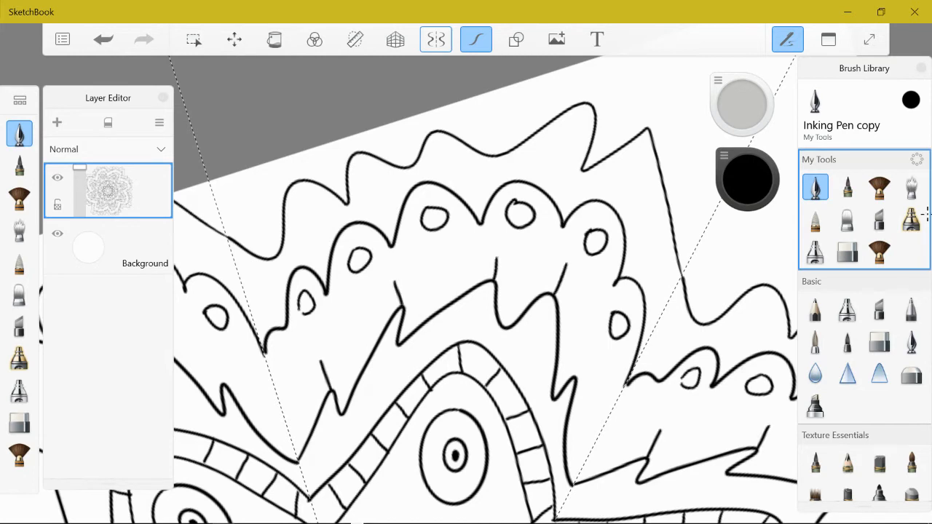
left_click_drag(221, 357, 224, 383)
Draw a small circle at the outer end of each stem on the jagged outline
mouse_move(319, 362)
left_mouse_down()
mouse_move(309, 352)
mouse_move(318, 348)
left_mouse_up()
left_click_drag(388, 271, 398, 283)
left_click_drag(496, 260, 500, 248)
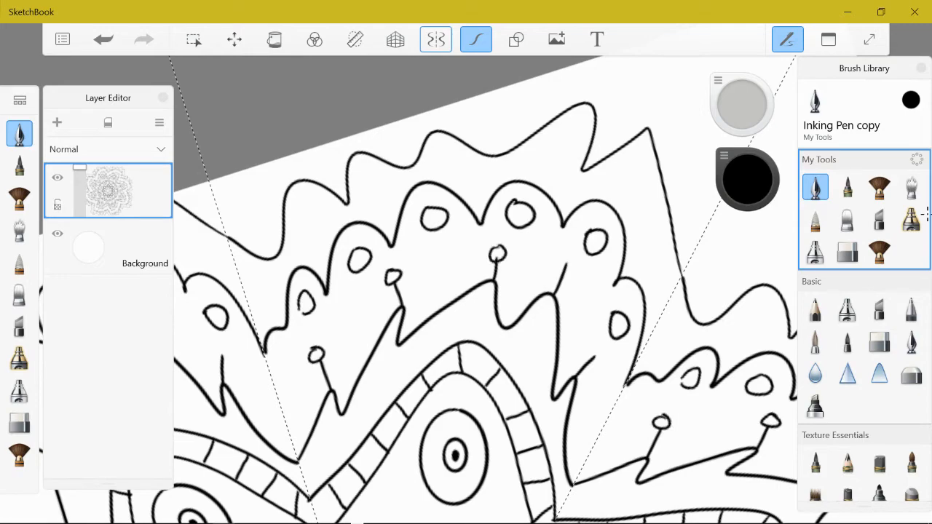
left_click_drag(564, 266, 568, 249)
mouse_move(218, 356)
left_mouse_down()
mouse_move(230, 360)
mouse_move(222, 346)
left_mouse_up()
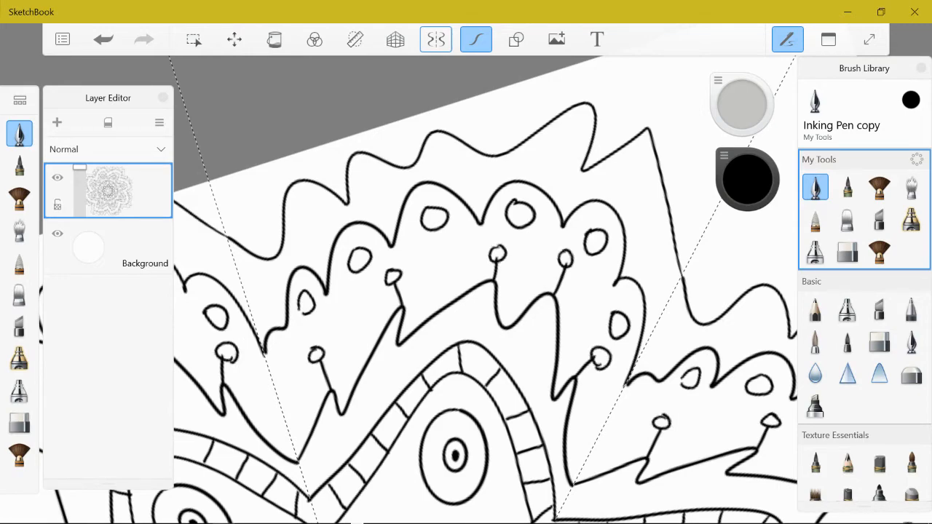
Draw a small filled dot in every segment of the band around the tall petal
scroll(466, 291, "down", 10)
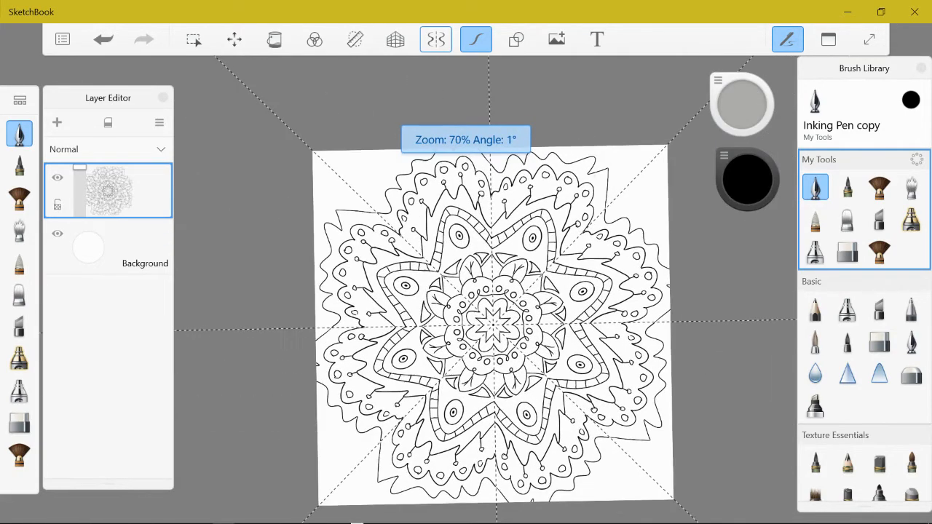
scroll(481, 327, "up", 1)
scroll(557, 201, "up", 10)
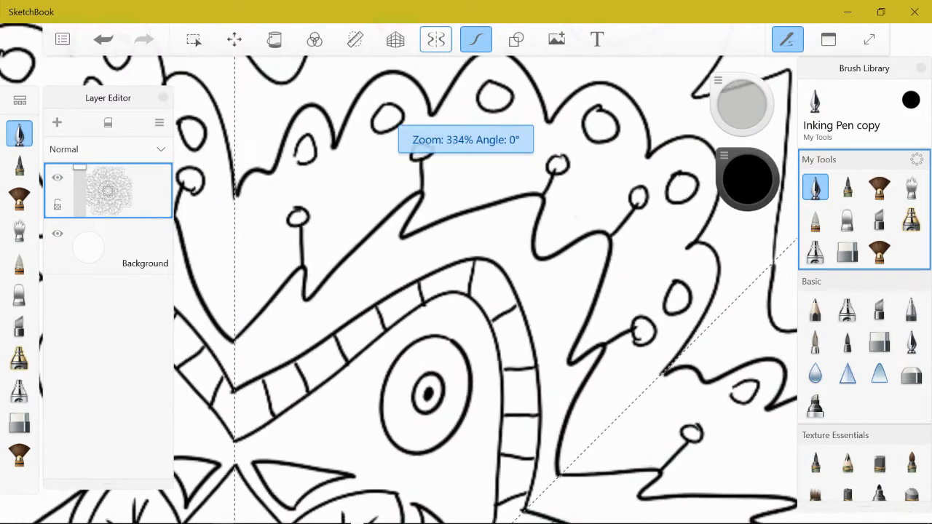
scroll(466, 291, "down", 1)
scroll(588, 215, "down", 1)
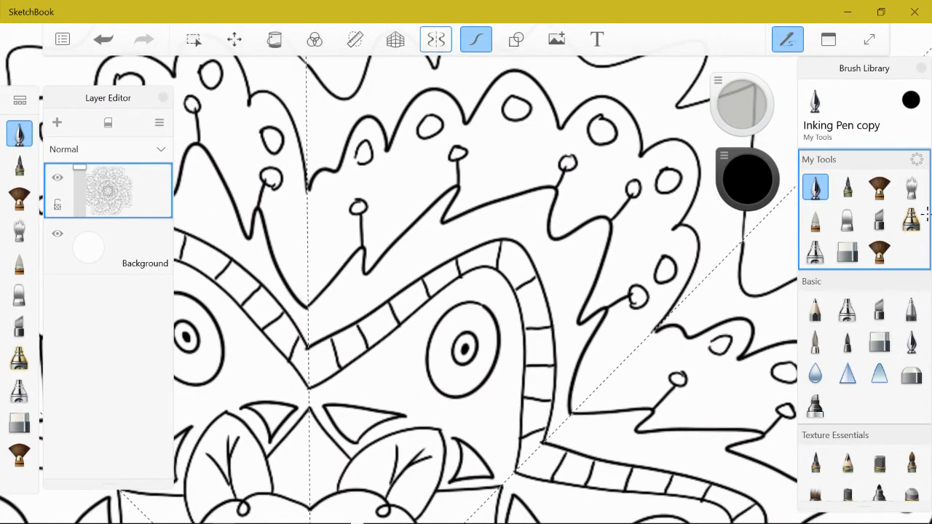
left_click_drag(322, 358, 349, 345)
left_click_drag(373, 326, 374, 327)
left_click_drag(408, 299, 441, 283)
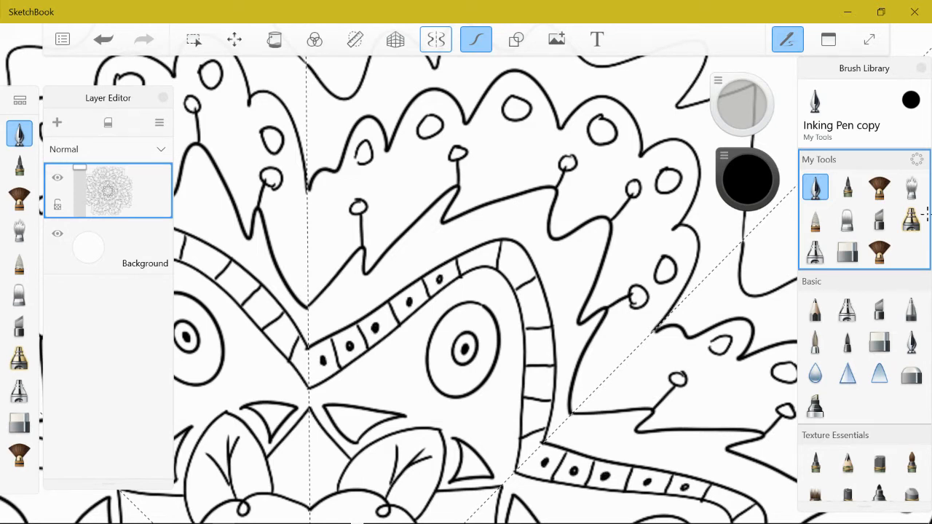
left_click_drag(477, 257, 517, 269)
left_click_drag(531, 306, 534, 307)
left_click_drag(538, 346, 540, 353)
left_click_drag(263, 308, 300, 359)
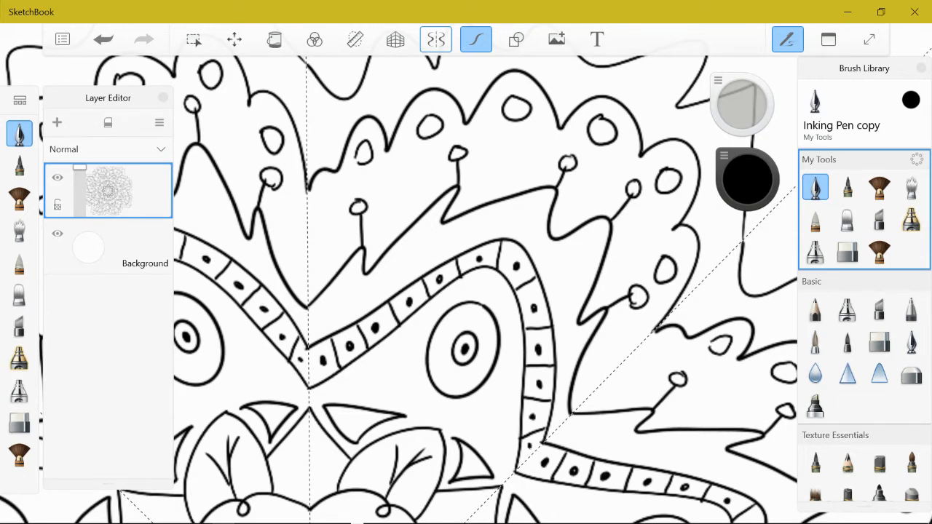
scroll(480, 305, "down", 5)
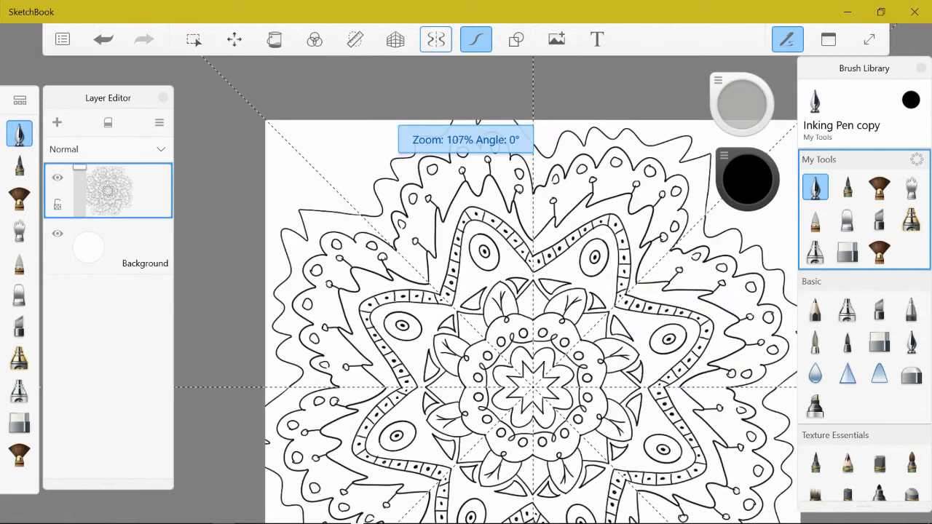
scroll(481, 306, "down", 2)
scroll(466, 298, "up", 2)
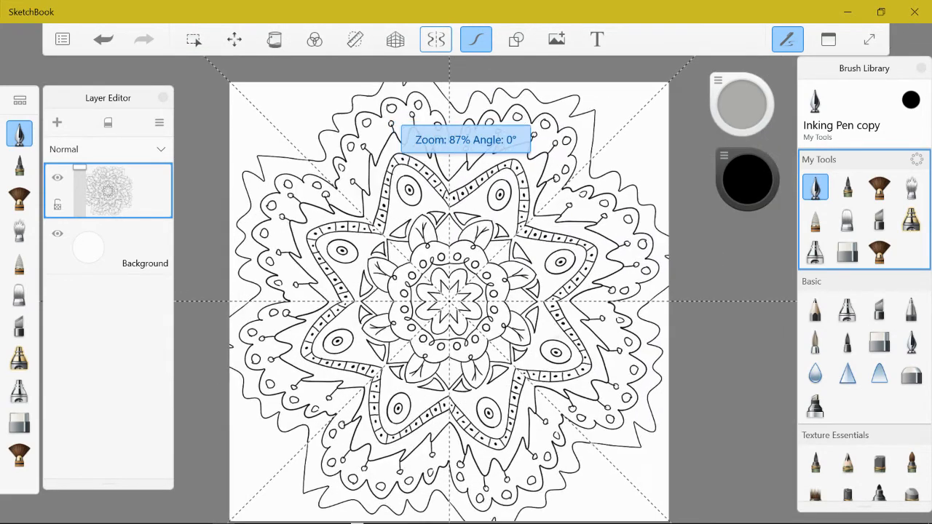
scroll(462, 295, "down", 2)
scroll(457, 291, "up", 3)
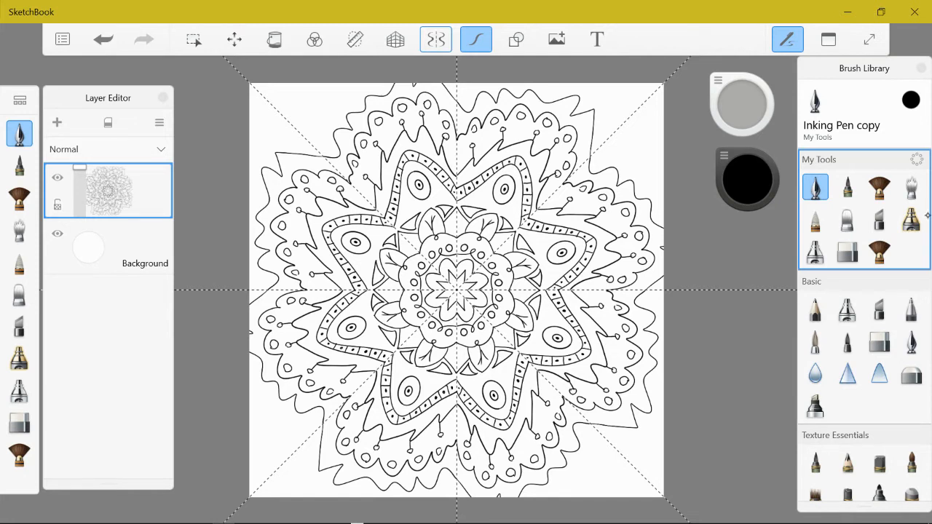
Activate the solid Flood Fill tool for the star at the mandala's centre and choose a bright orange-red colour
left_click(274, 39)
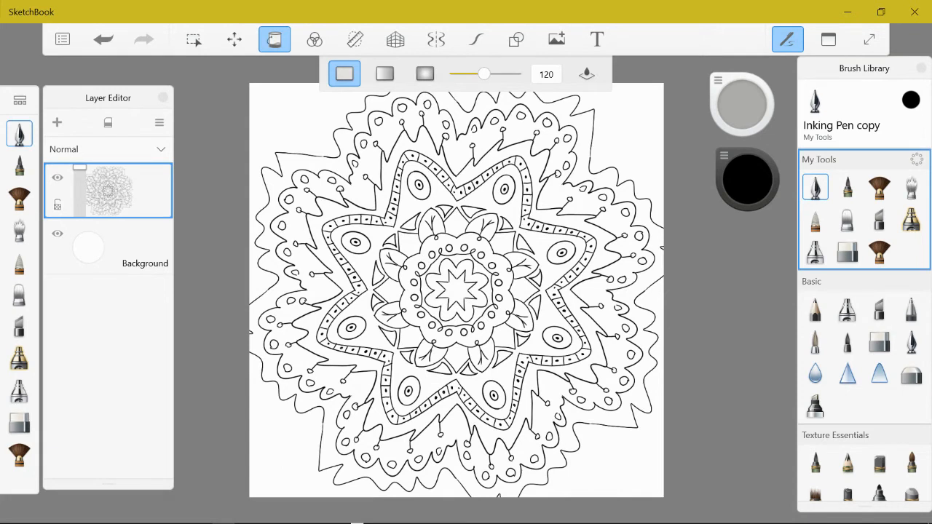
key("Escape")
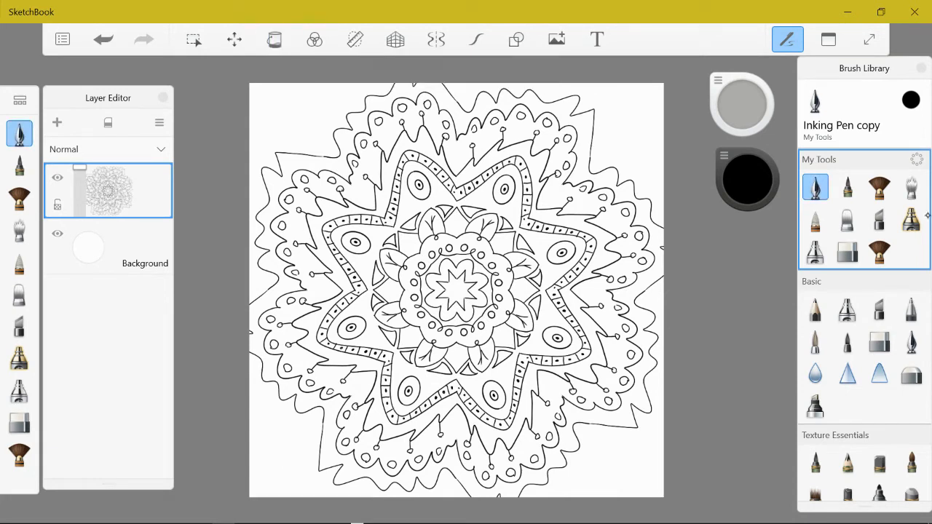
left_click(275, 40)
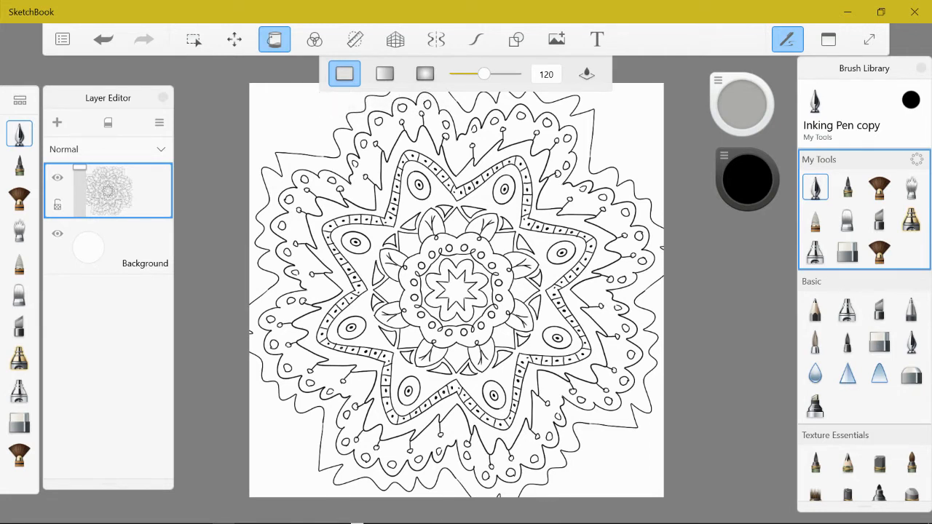
scroll(457, 290, "up", 8)
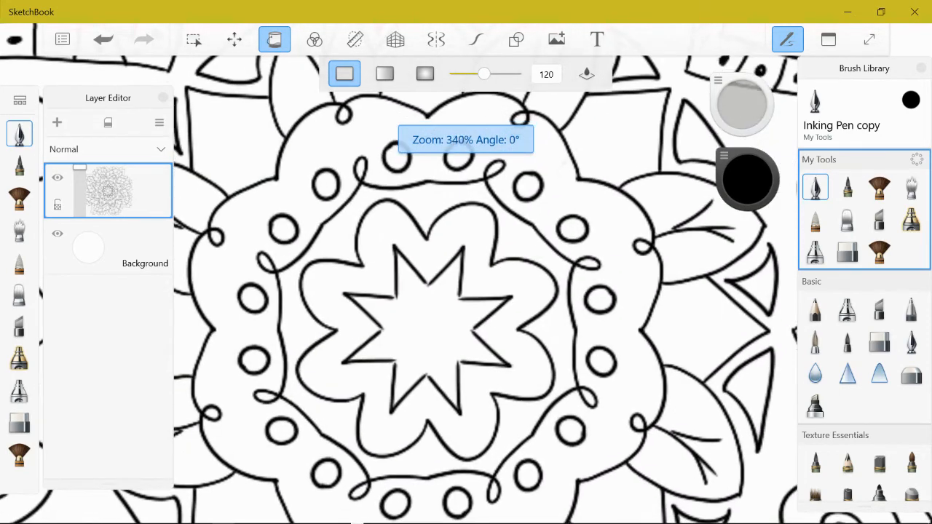
scroll(456, 290, "up", 5)
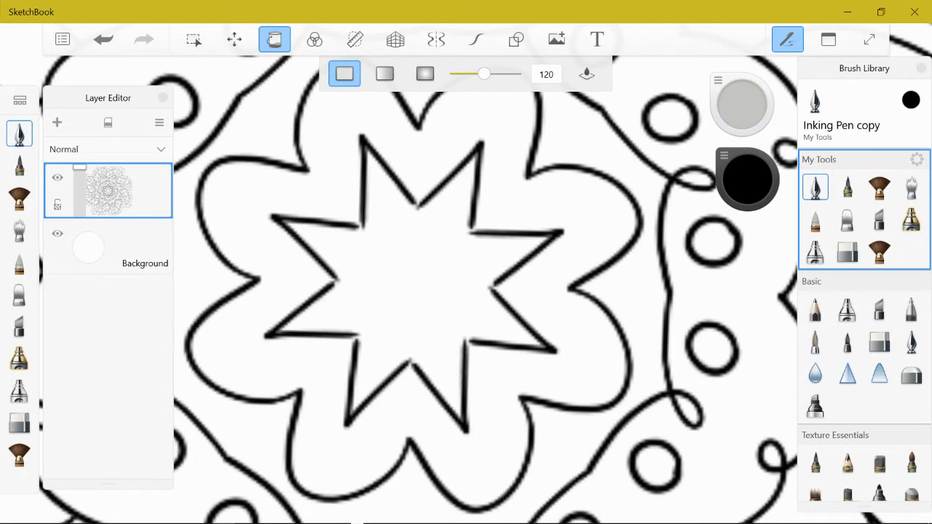
left_click(748, 179)
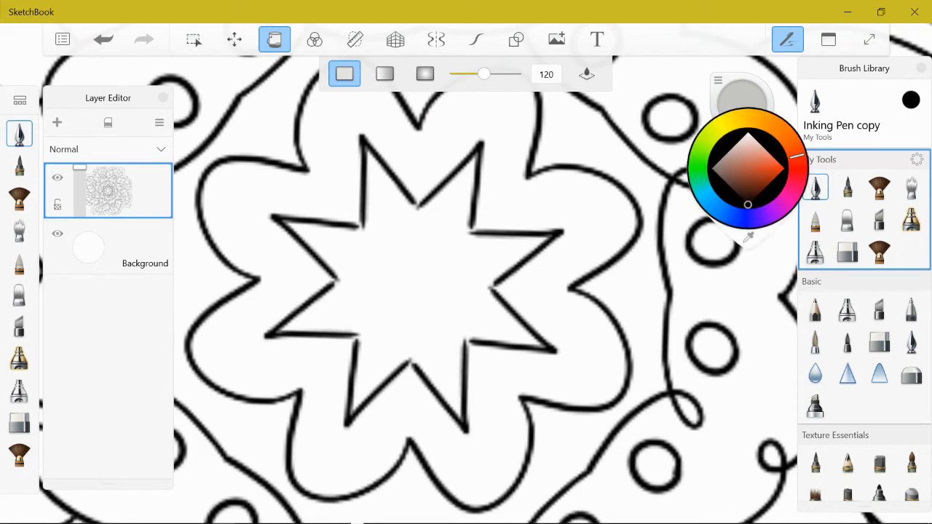
left_click(781, 165)
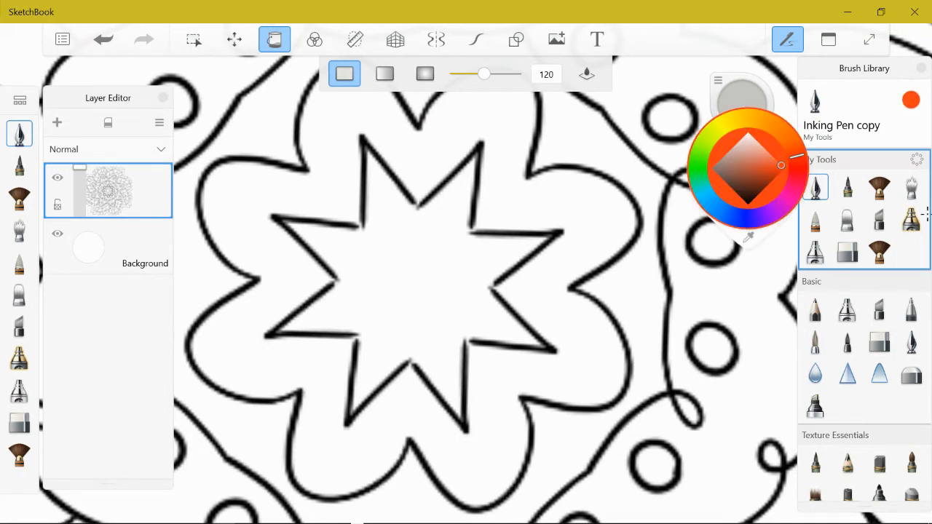
Try to flood-fill the mandala's central star with orange-red, and undo the fill
left_click(422, 281)
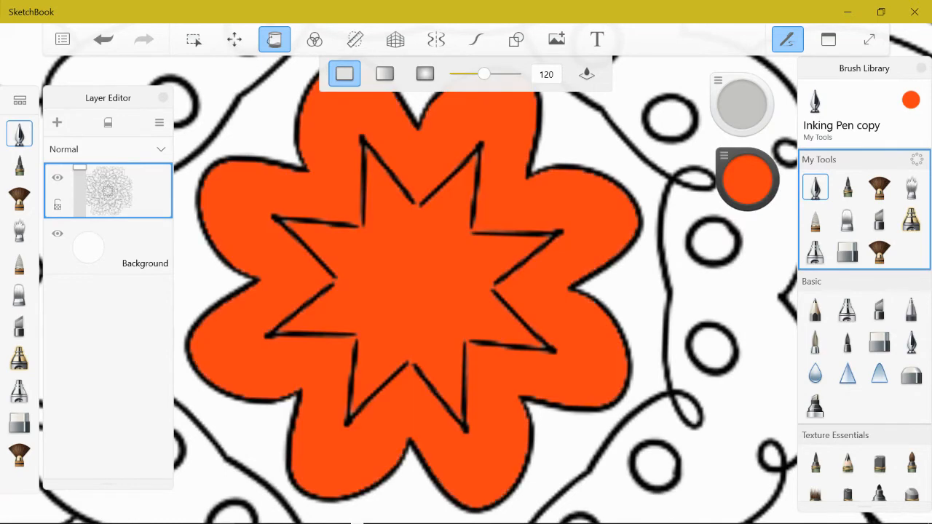
left_click(103, 40)
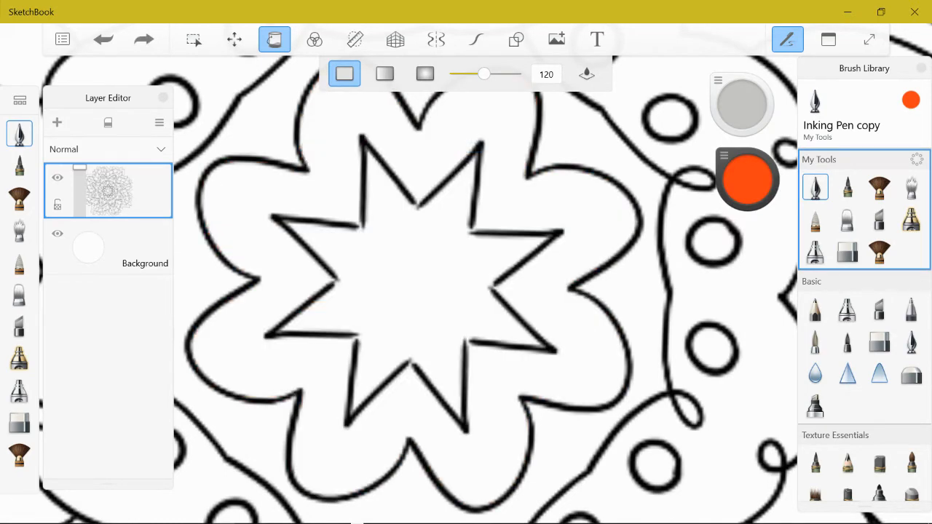
Turn on eight-section radial symmetry and choose a near-black ink colour for the Inking Pen
scroll(418, 219, "up", 8)
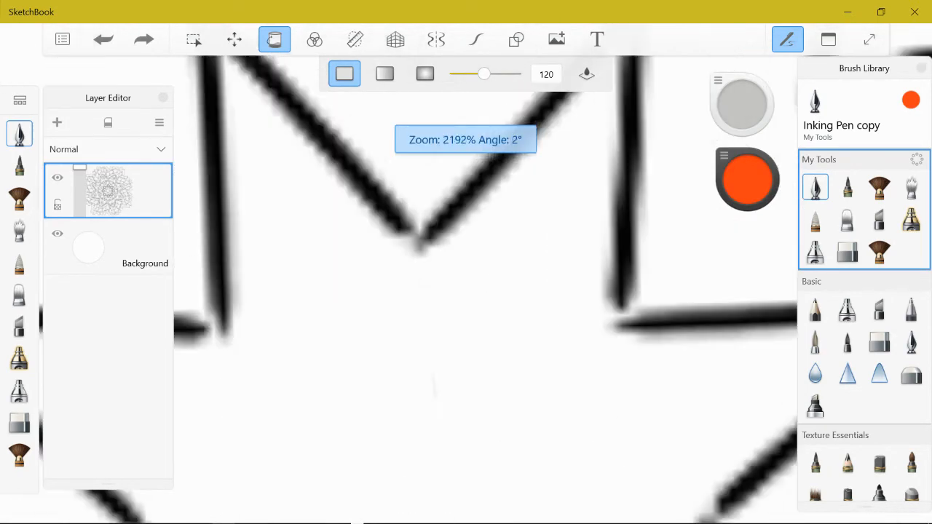
scroll(445, 248, "down", 3)
scroll(466, 262, "up", 1)
scroll(466, 277, "down", 5)
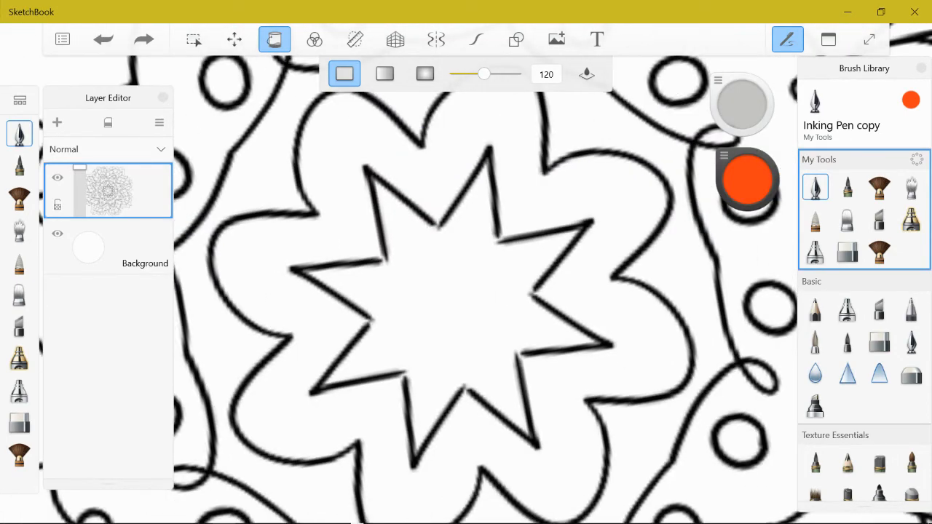
left_click(435, 40)
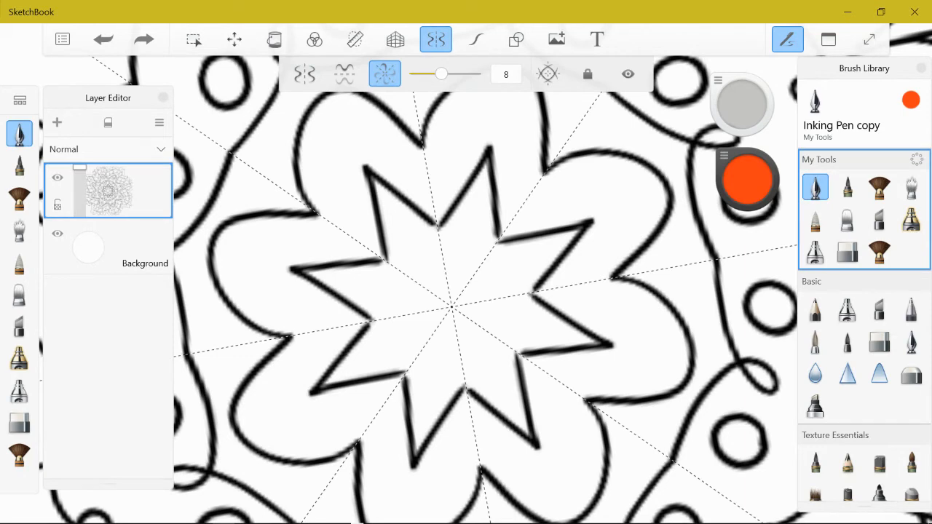
left_click(746, 177)
left_click(750, 202)
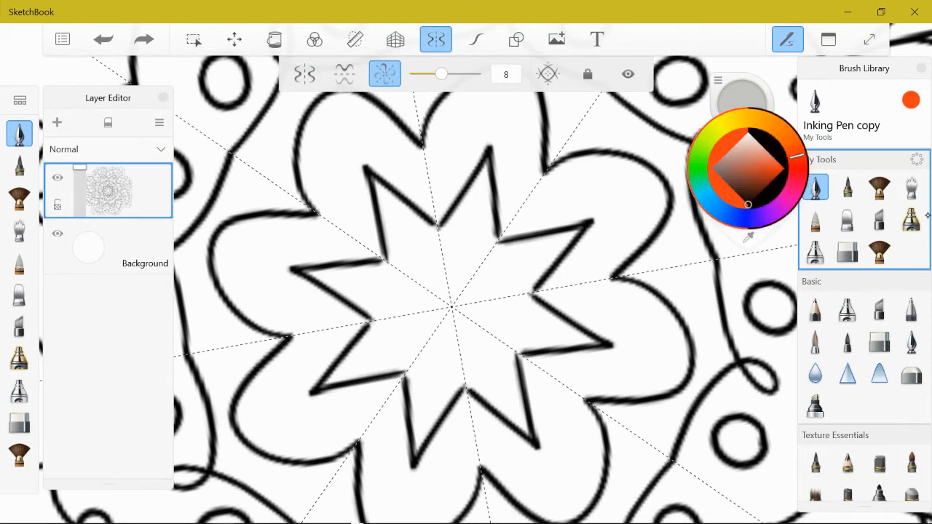
Close the gaps at the inner corners of the central star's outline with short pen strokes, and return to Flood Fill
scroll(478, 210, "up", 5)
scroll(554, 251, "up", 2)
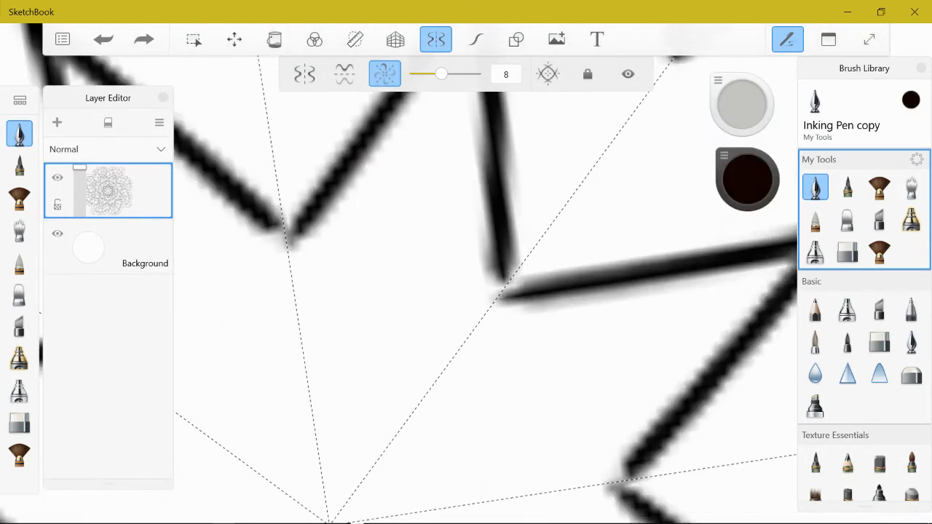
mouse_move(528, 282)
left_mouse_down()
mouse_move(501, 281)
mouse_move(505, 256)
left_mouse_up()
left_click_drag(499, 294, 519, 302)
scroll(539, 269, "down", 5)
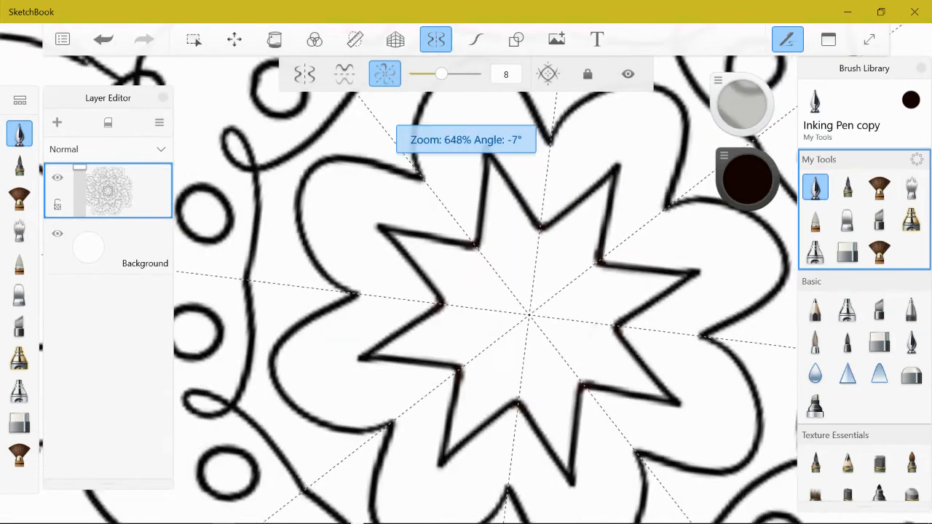
left_click_drag(578, 320, 573, 323)
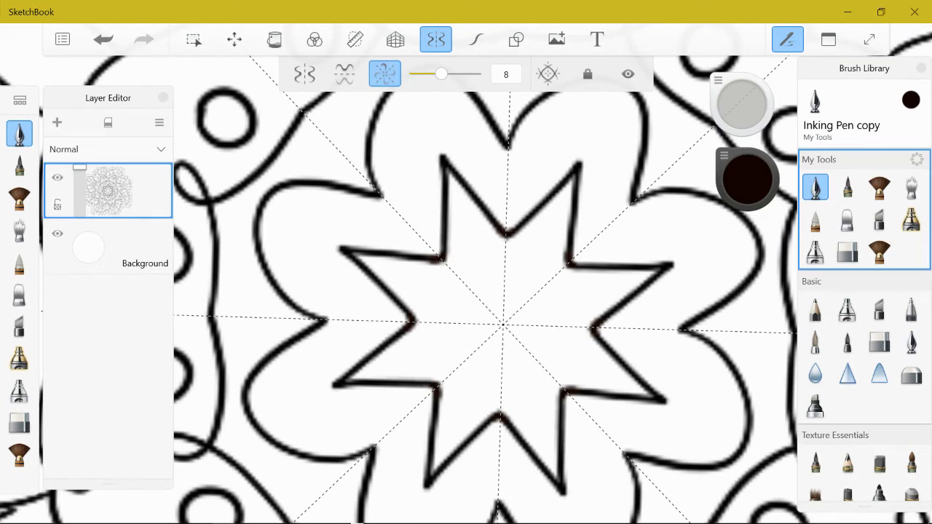
left_click(274, 40)
left_click(746, 177)
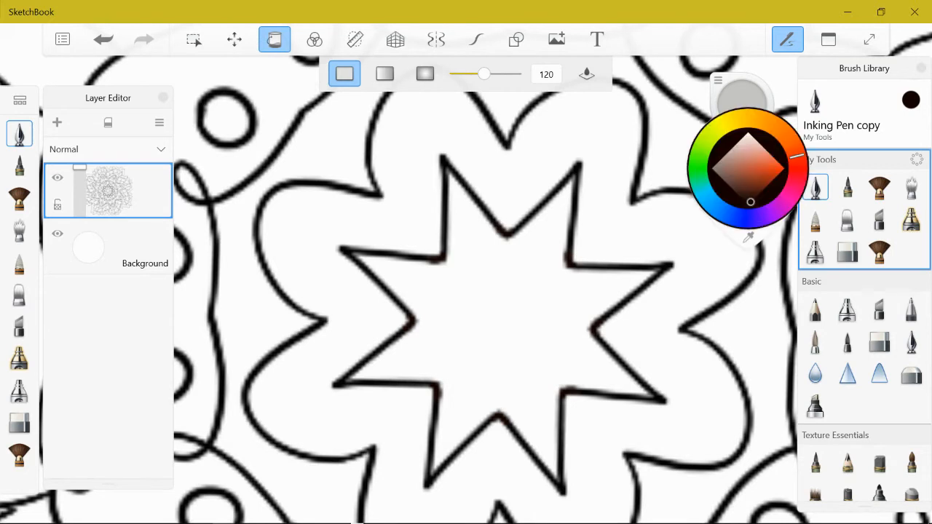
left_click_drag(734, 121, 720, 126)
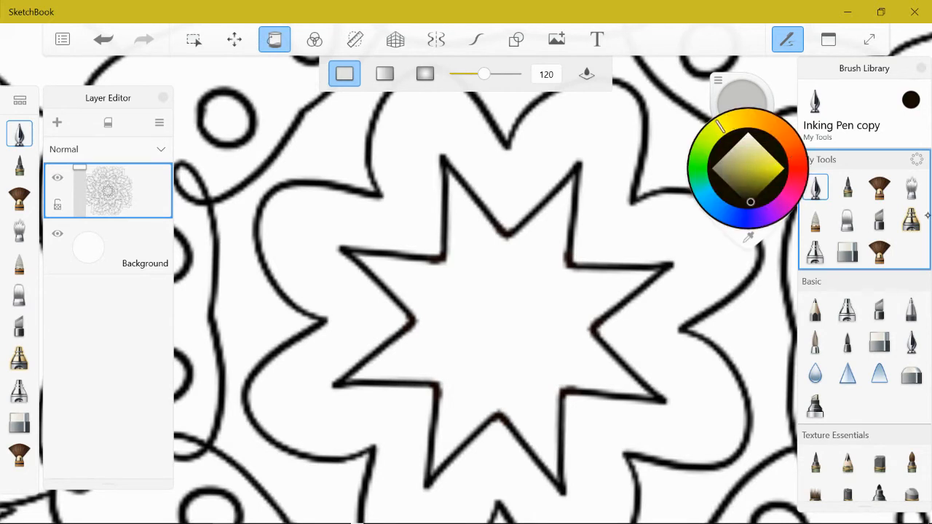
left_click(504, 322)
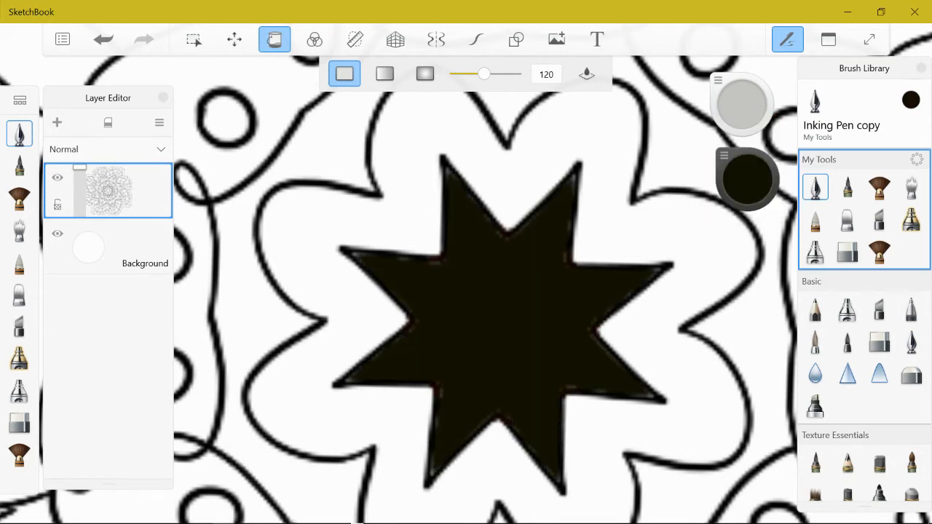
key("ctrl+z")
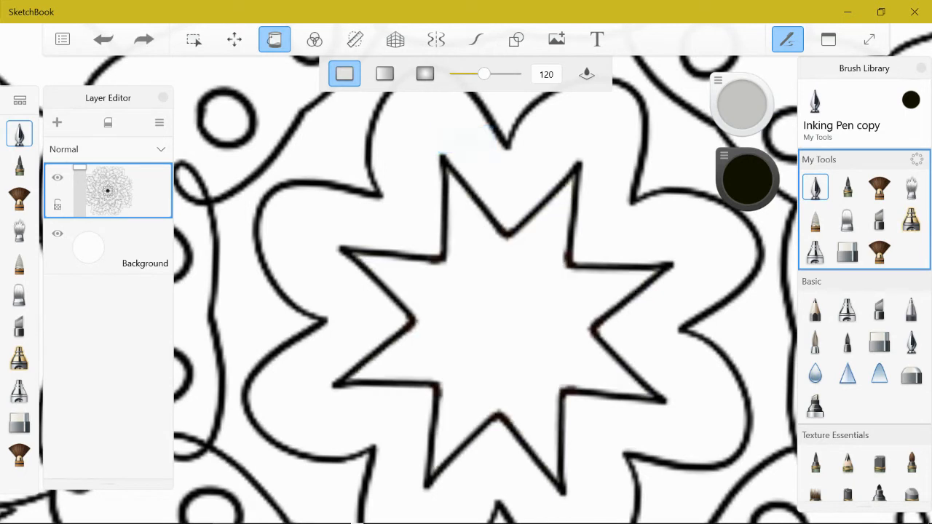
Choose a bright, fully saturated red and flood-fill the central star with it
left_click(747, 179)
left_click(798, 169)
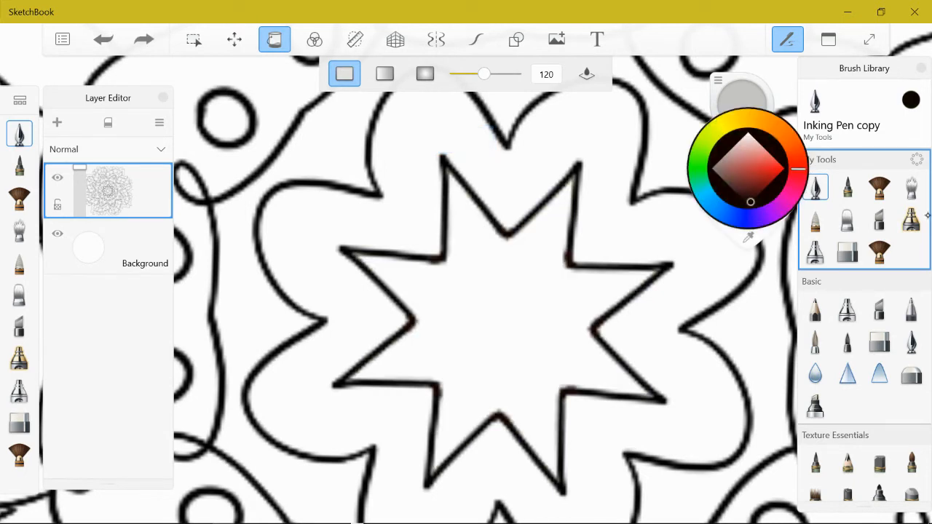
left_click_drag(776, 169, 784, 168)
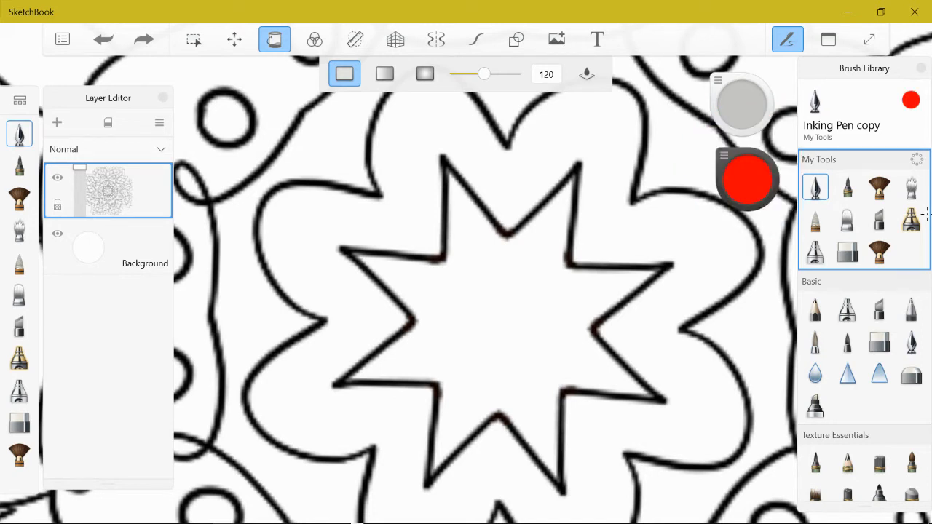
left_click(503, 320)
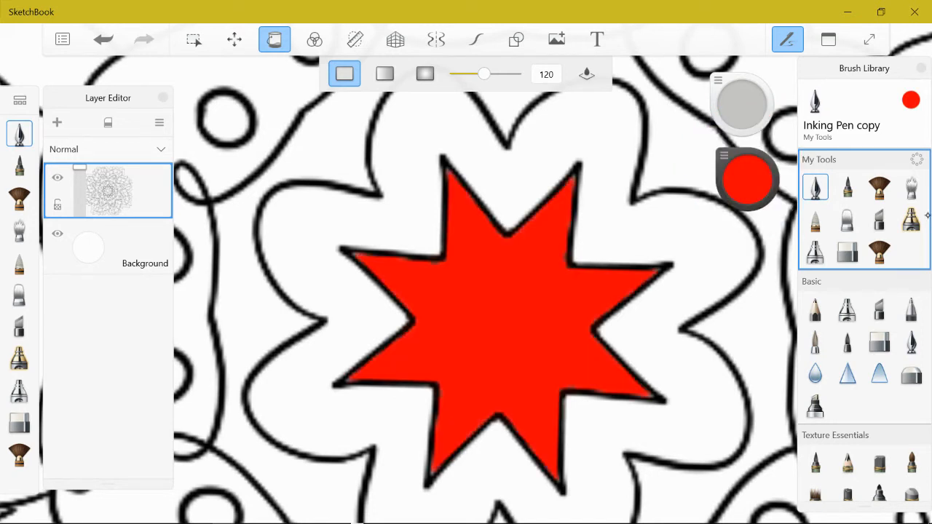
Choose a bright yellow and flood-fill the eight-lobed flower surrounding the red star
left_click(747, 180)
left_click(731, 120)
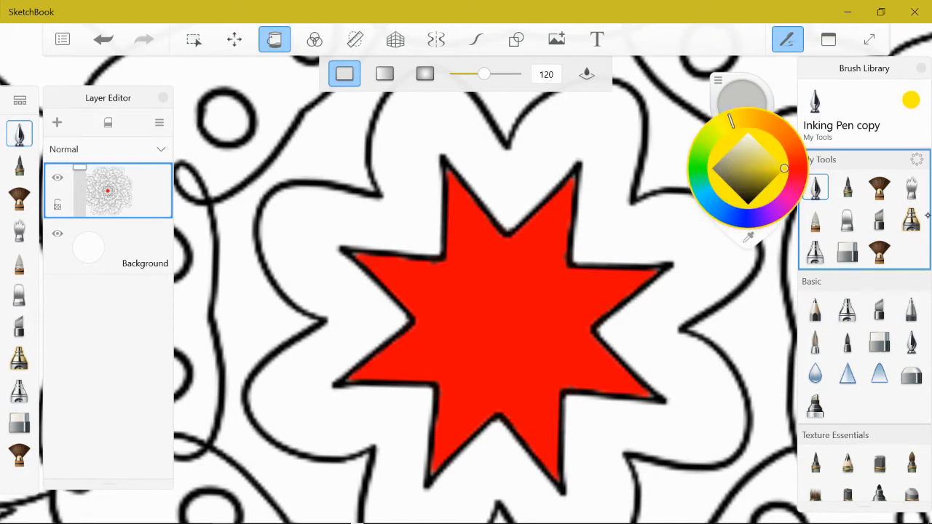
left_click_drag(731, 120, 726, 122)
left_click(631, 234)
Choose a bright orange and flood-fill the area directly around the yellow flower
left_click(747, 180)
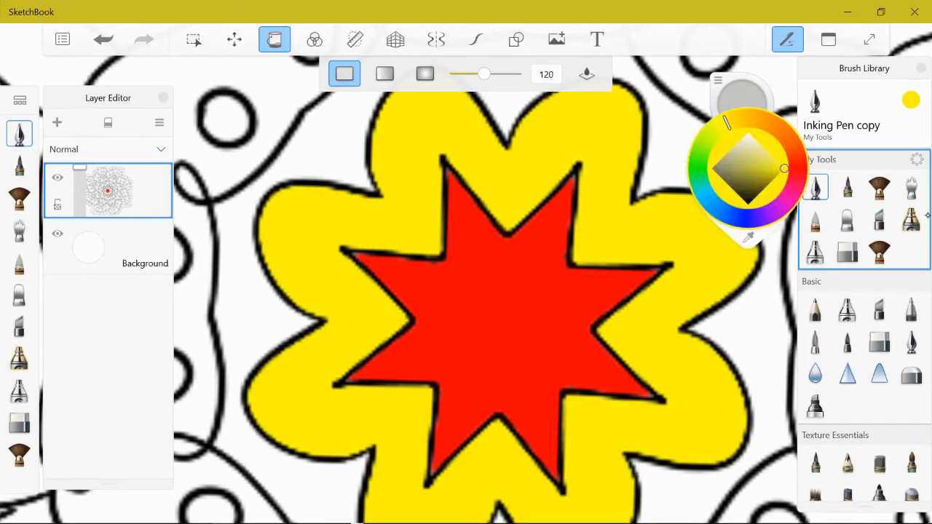
left_click(781, 131)
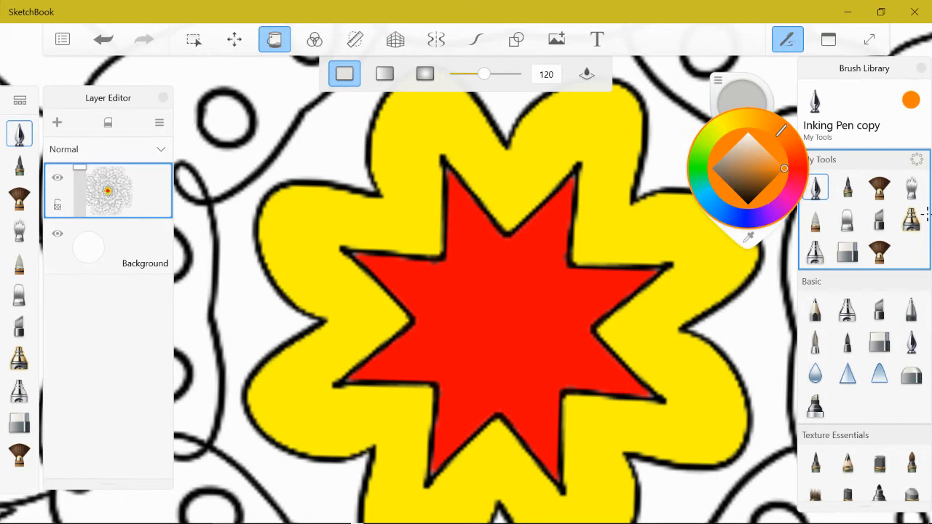
left_click(745, 325)
Choose a pure blue and flood-fill the scalloped band around the orange area, leaving its small circles and loops unfilled
scroll(559, 330, "down", 10)
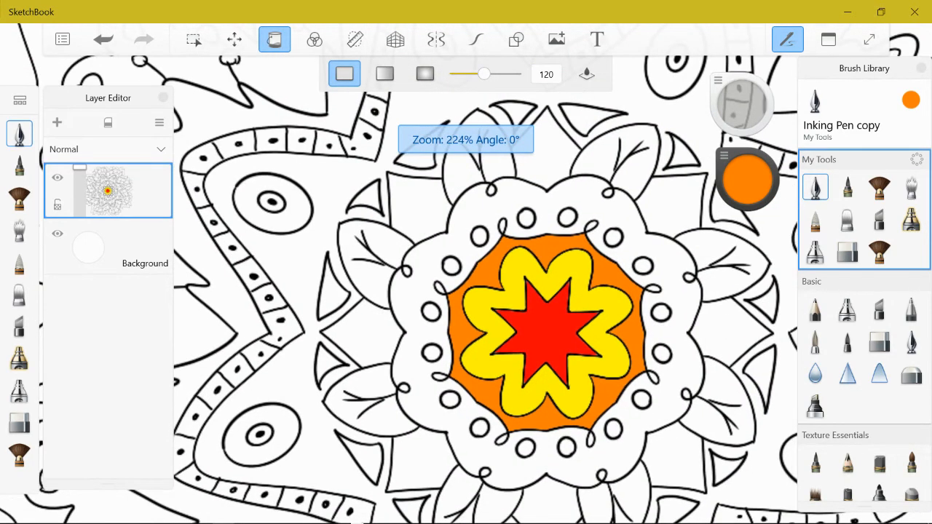
scroll(619, 337, "up", 5)
left_click(745, 176)
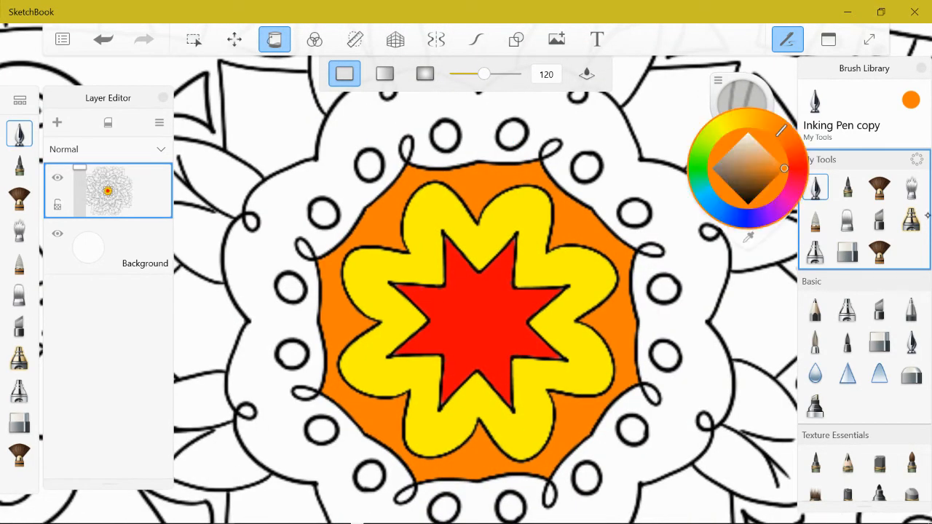
left_click_drag(781, 130, 753, 216)
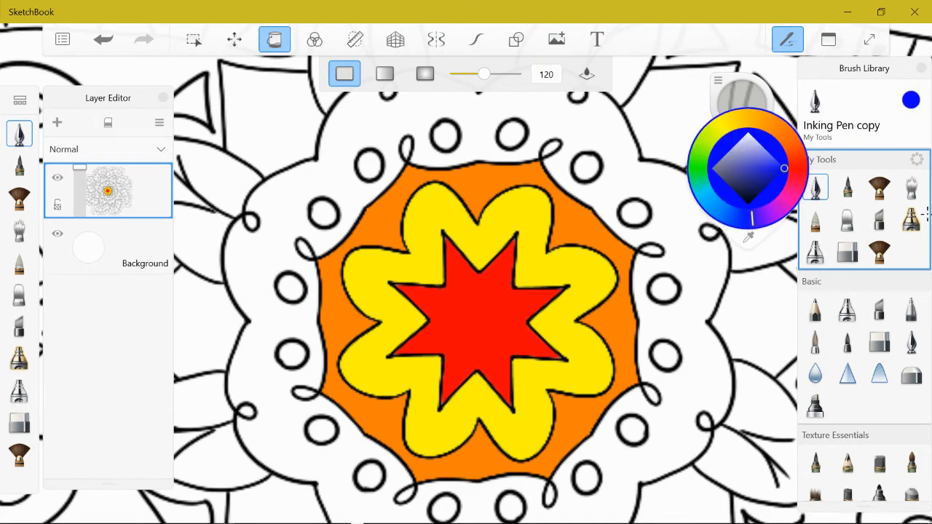
left_click(691, 258)
Choose a bright green and flood-fill all sixteen small circles in the blue scalloped band
left_click(743, 173)
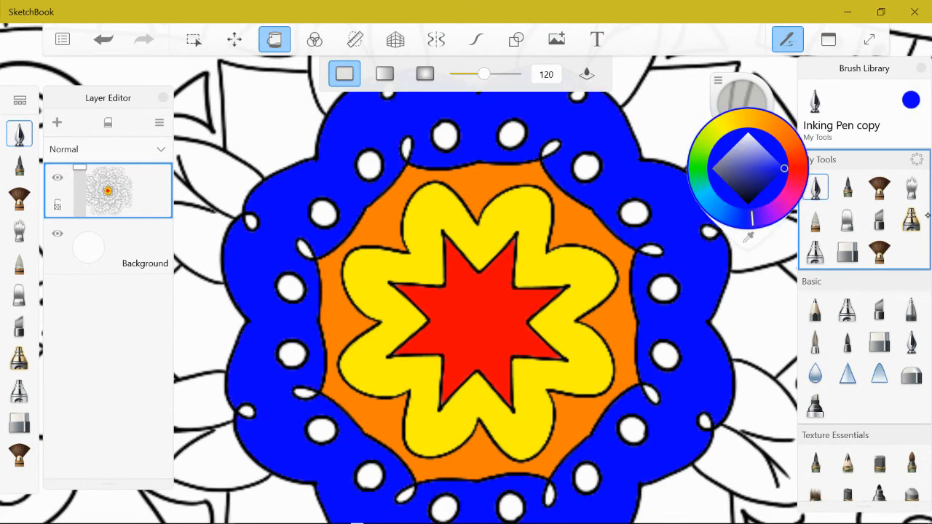
left_click_drag(752, 216, 697, 168)
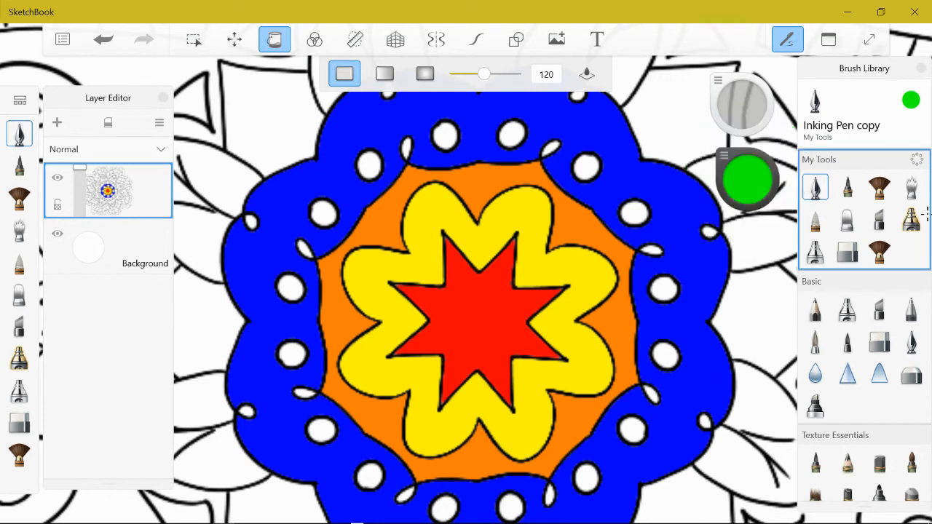
left_click(587, 167)
left_click(511, 134)
left_click(446, 136)
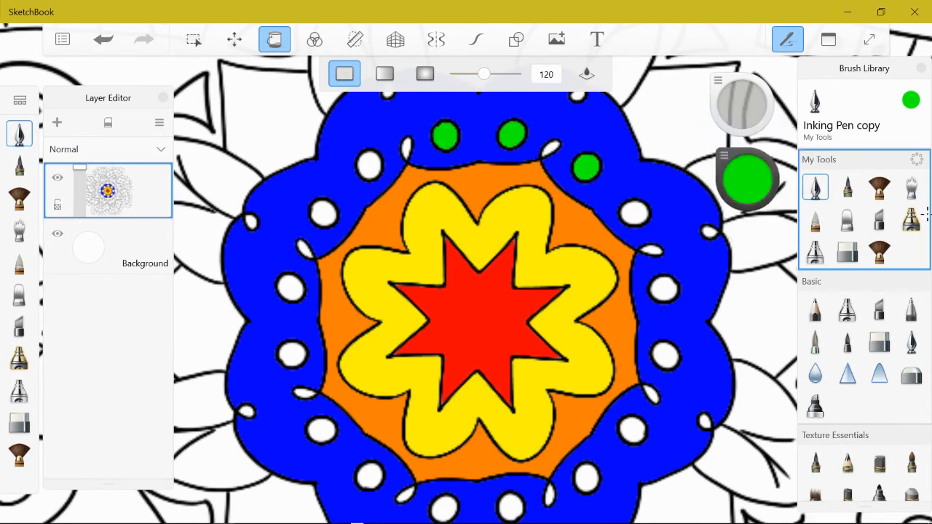
left_click(370, 166)
left_click(323, 214)
left_click(291, 288)
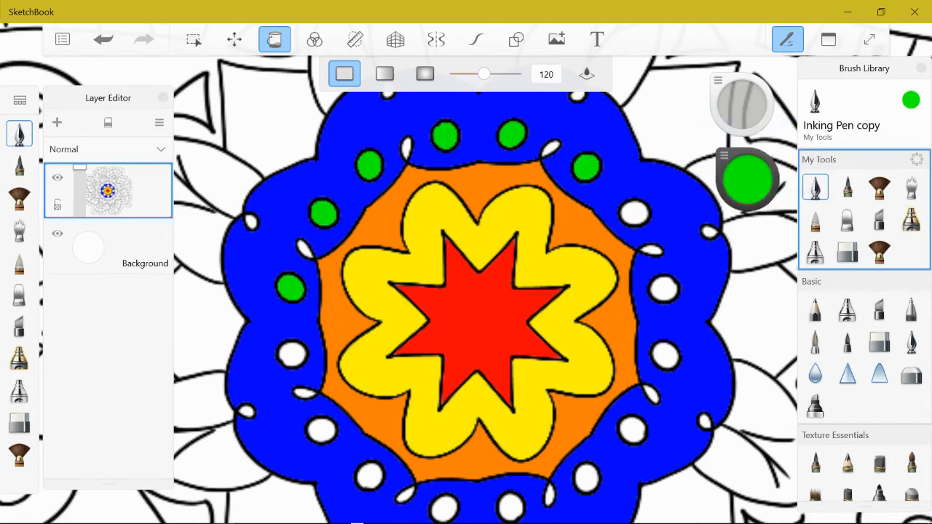
left_click(292, 354)
left_click(321, 431)
left_click(370, 476)
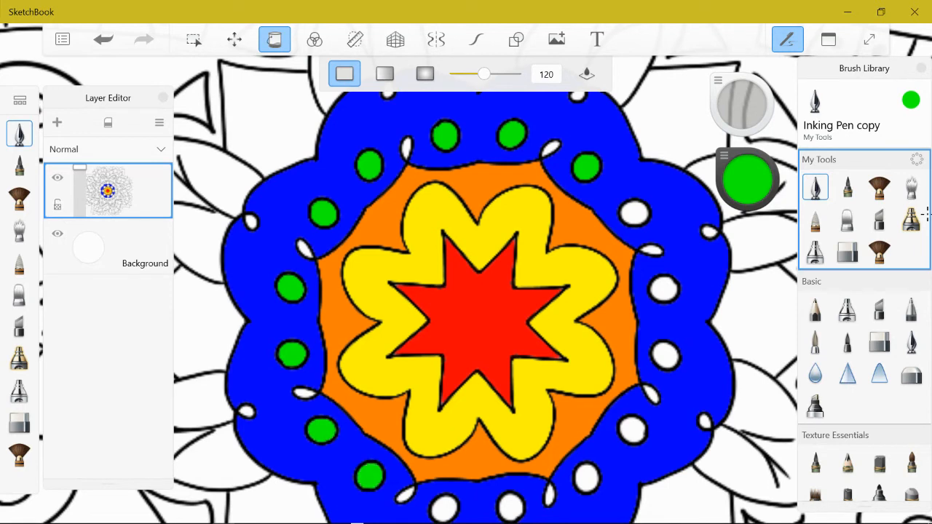
left_click(444, 508)
left_click(512, 508)
left_click(587, 478)
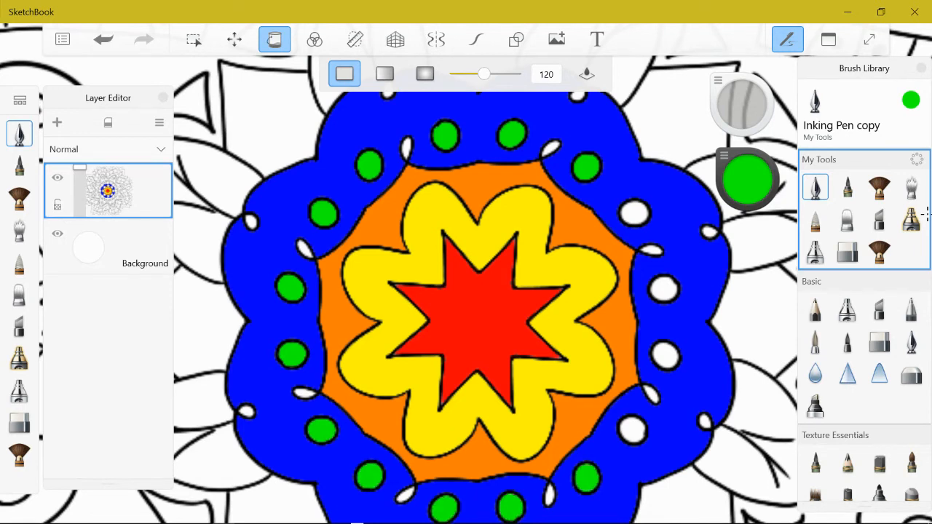
left_click(632, 430)
left_click(665, 356)
left_click(664, 289)
left_click(635, 213)
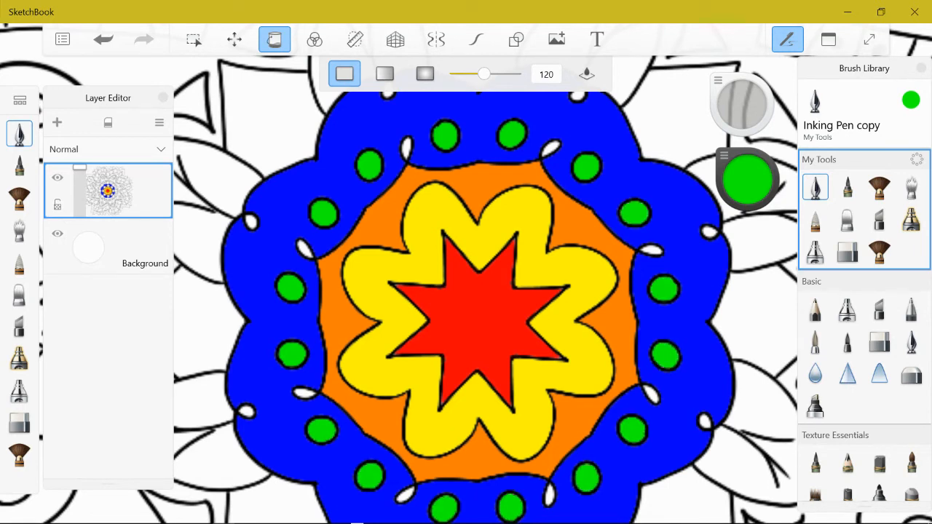
Choose a darker green and flood-fill all eight veined leaves around the blue scalloped band
scroll(509, 306, "down", 5)
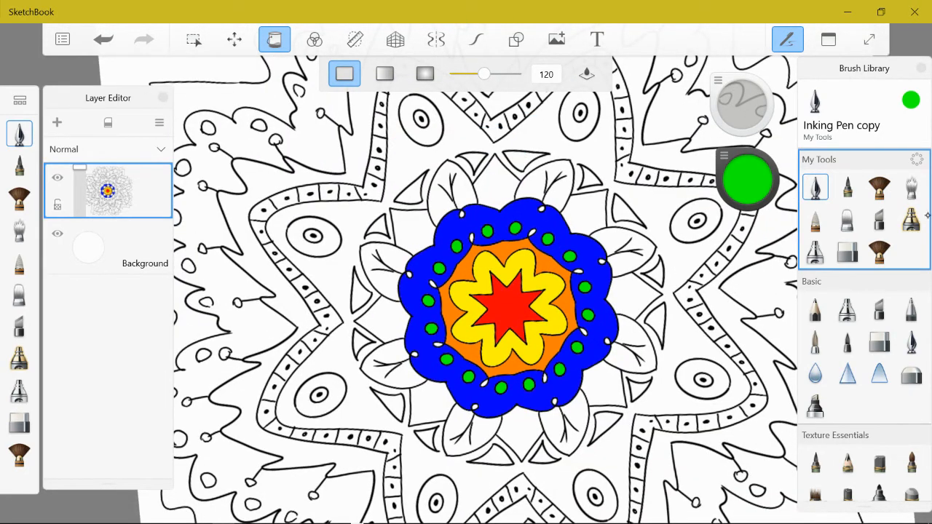
left_click(748, 181)
left_click(760, 182)
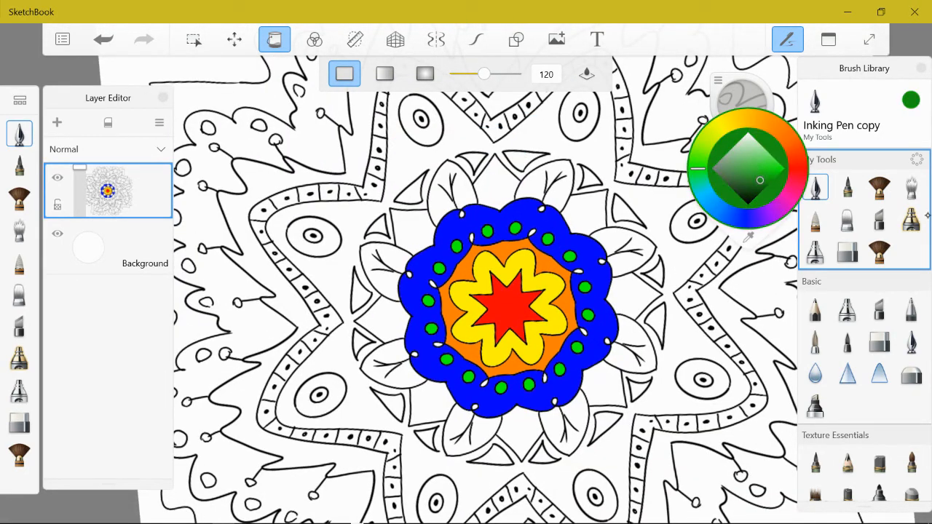
left_click(631, 246)
left_click(545, 184)
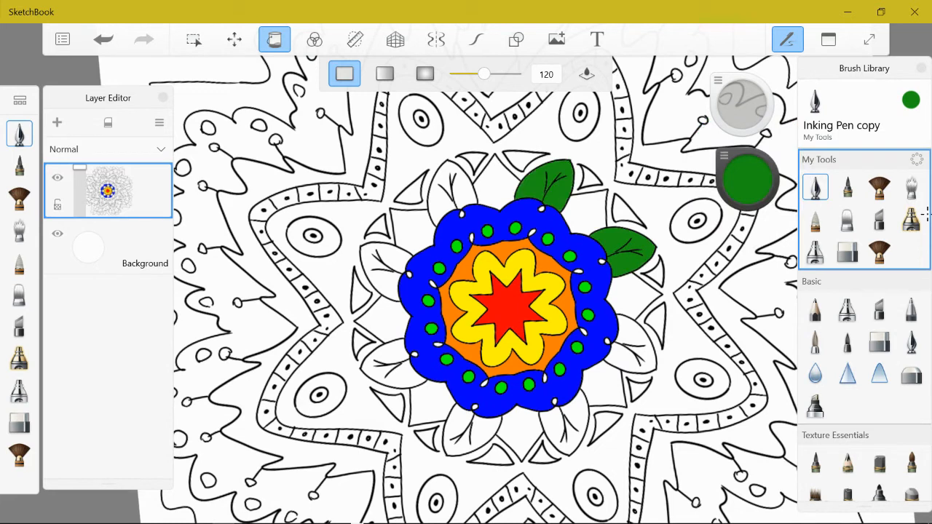
left_click(451, 193)
left_click(382, 271)
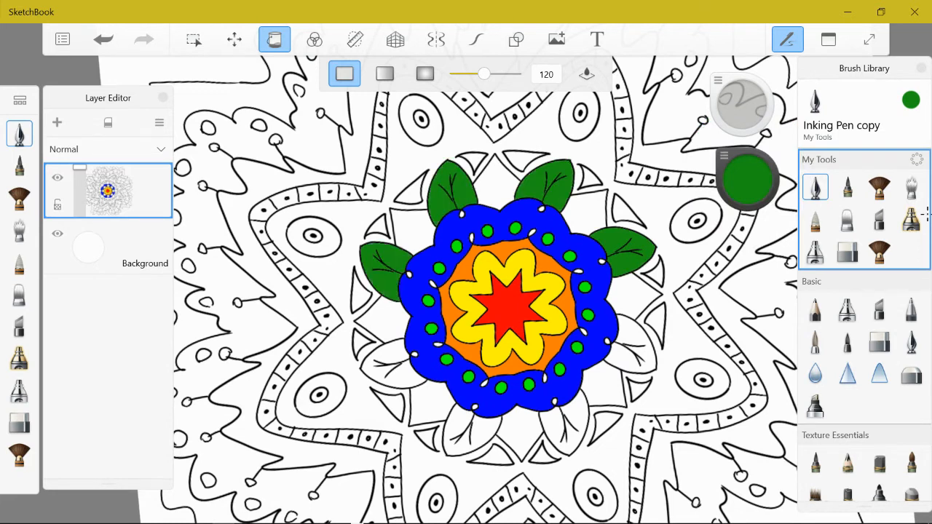
left_click(392, 363)
left_click(470, 431)
left_click(565, 422)
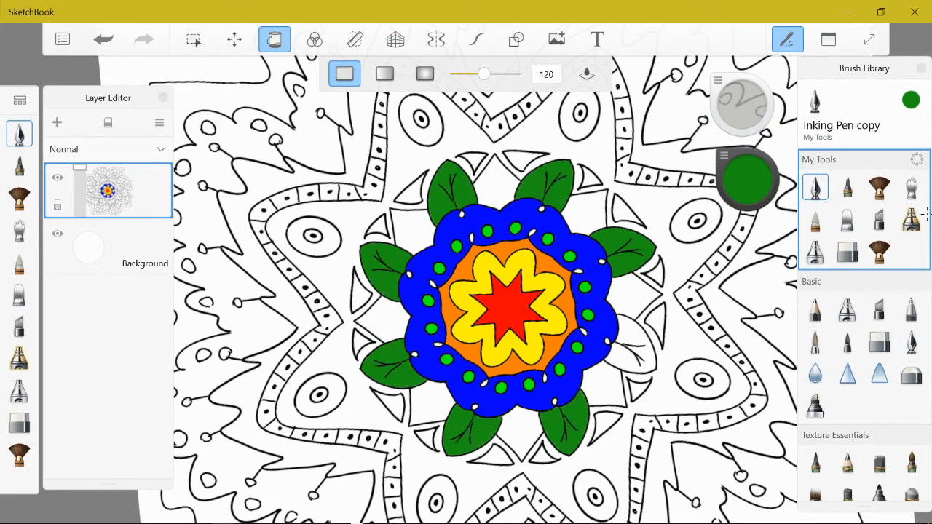
left_click(632, 346)
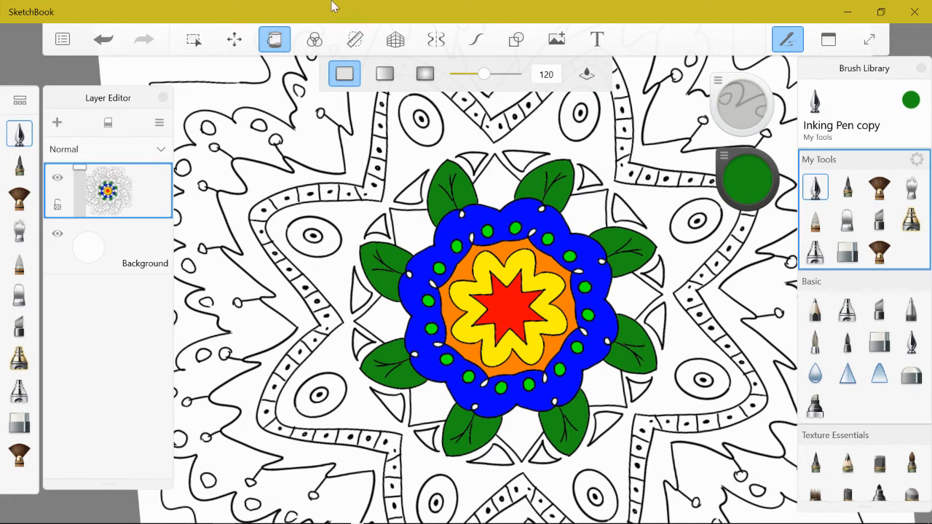
Try hand-colouring the small triangles beyond the leaves with the green inking pen under eight-section radial symmetry, and undo the strokes
left_click(437, 40)
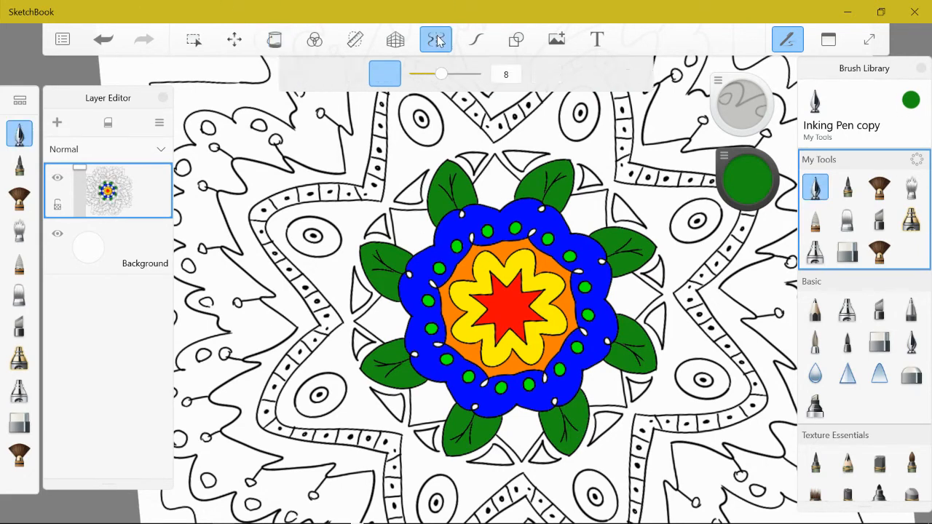
left_click(275, 42)
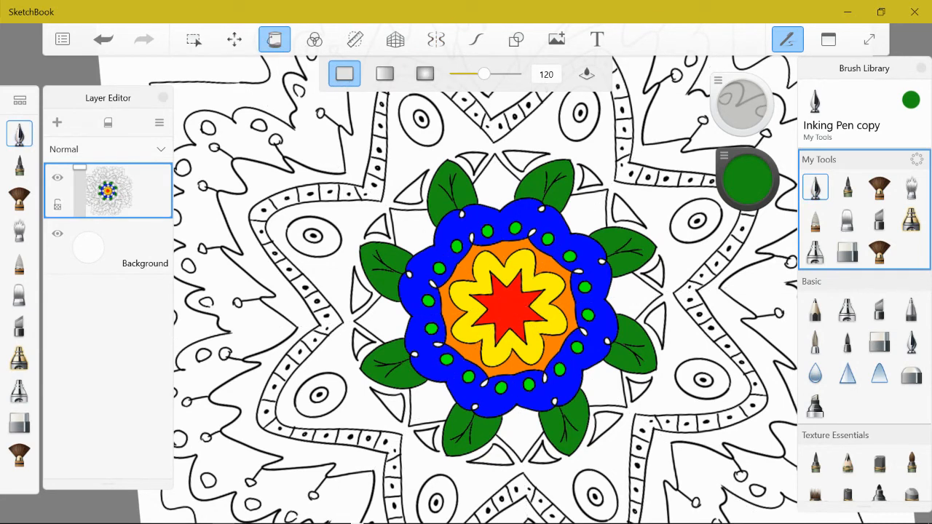
left_click(19, 134)
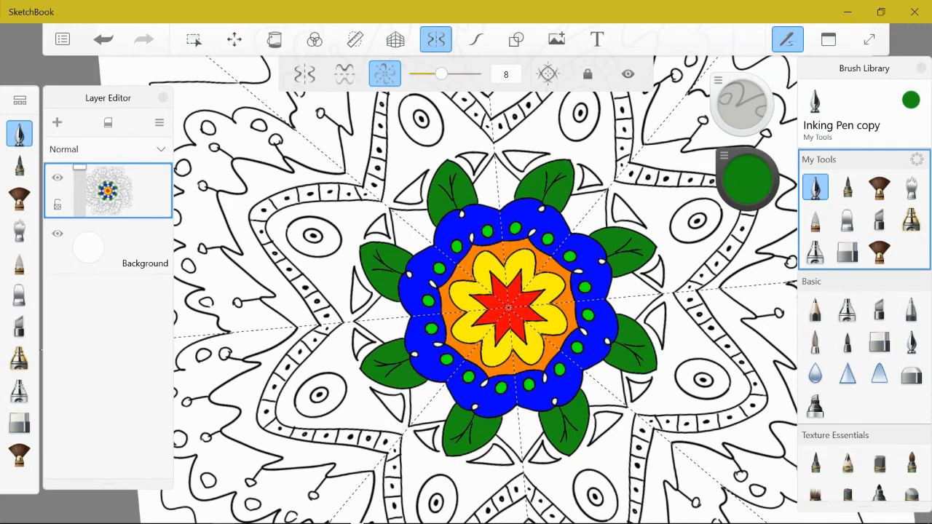
scroll(485, 290, "up", 5)
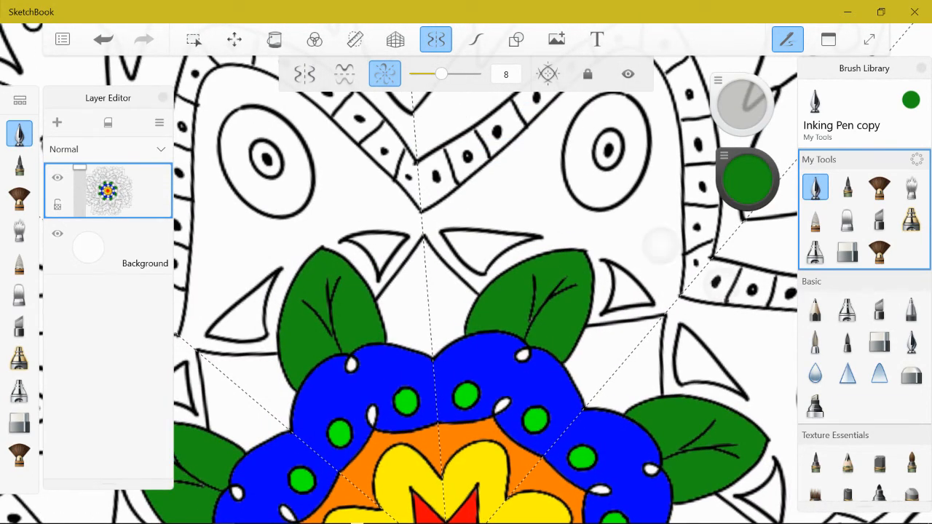
mouse_move(471, 240)
left_mouse_down()
mouse_move(480, 254)
mouse_move(469, 240)
mouse_move(452, 246)
left_mouse_up()
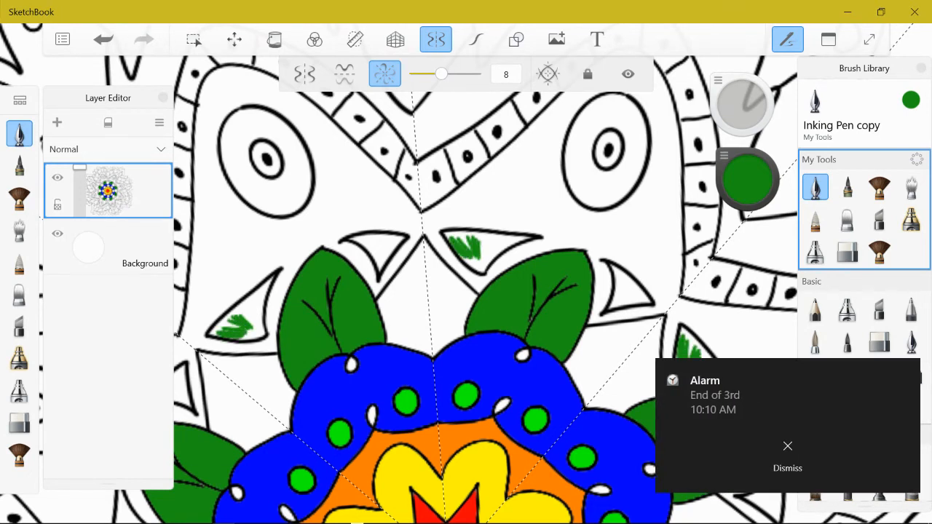
left_click(803, 452)
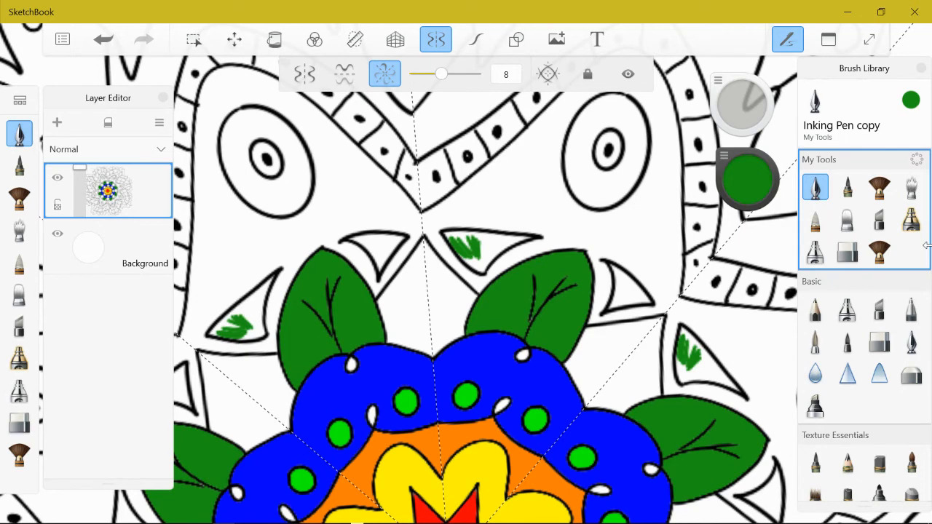
left_click(104, 40)
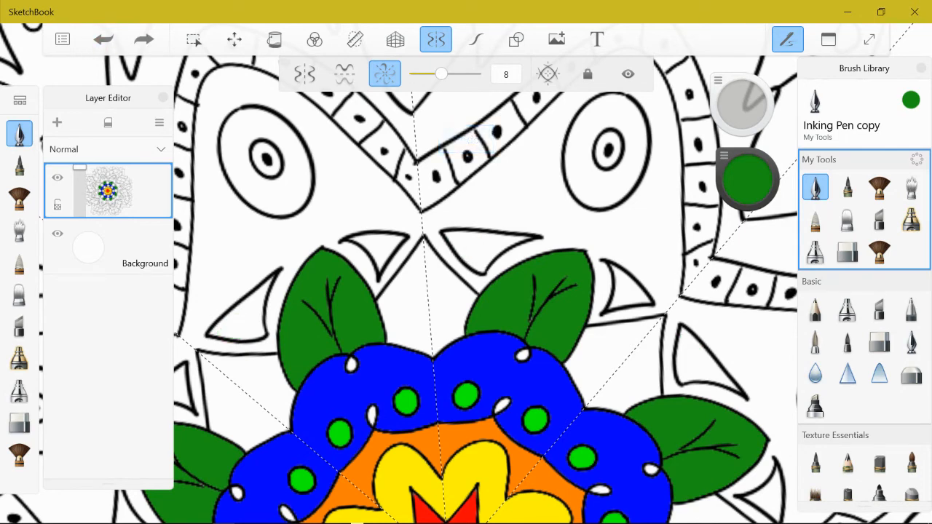
Fill the central red star with a radial gradient at a tolerance of 94, centred on the middle of the star
left_click(275, 39)
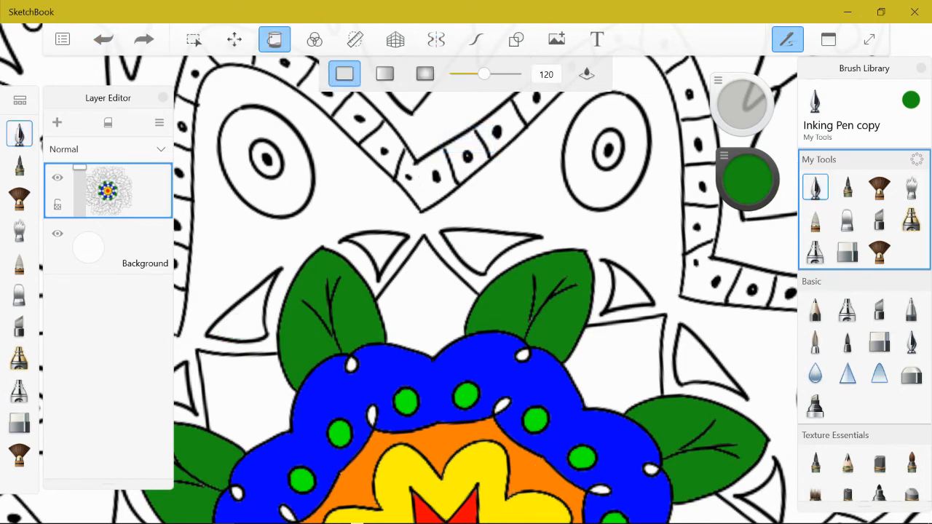
scroll(448, 158, "down", 5)
scroll(466, 287, "down", 3)
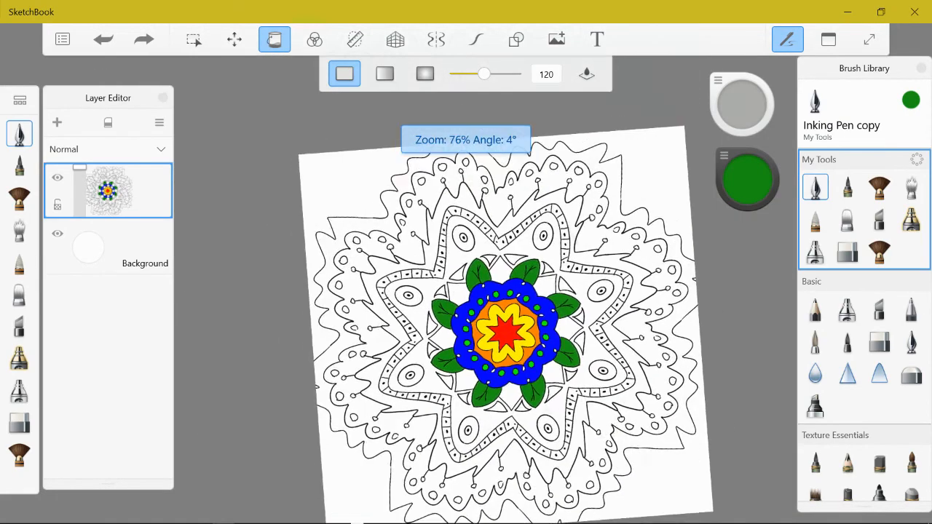
scroll(466, 306, "up", 5)
scroll(437, 328, "down", 1)
scroll(433, 335, "up", 3)
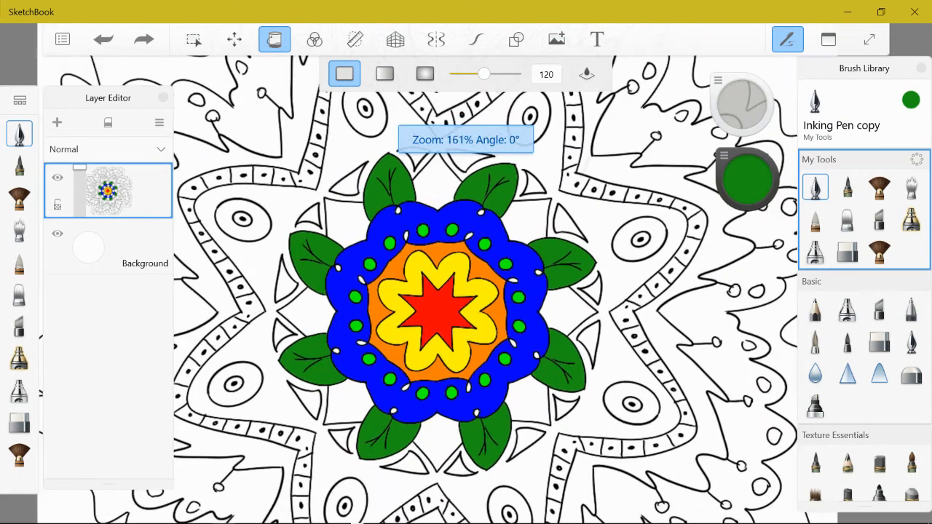
scroll(434, 335, "down", 1)
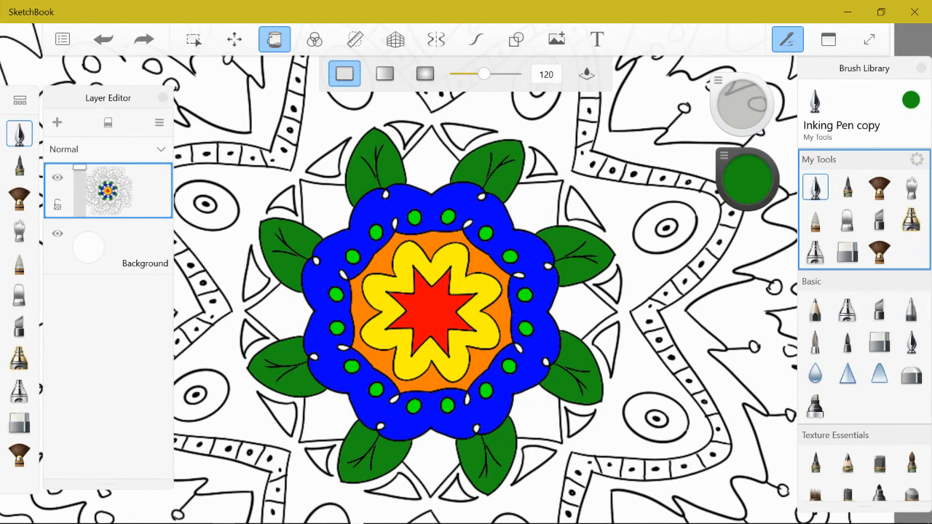
left_click(425, 73)
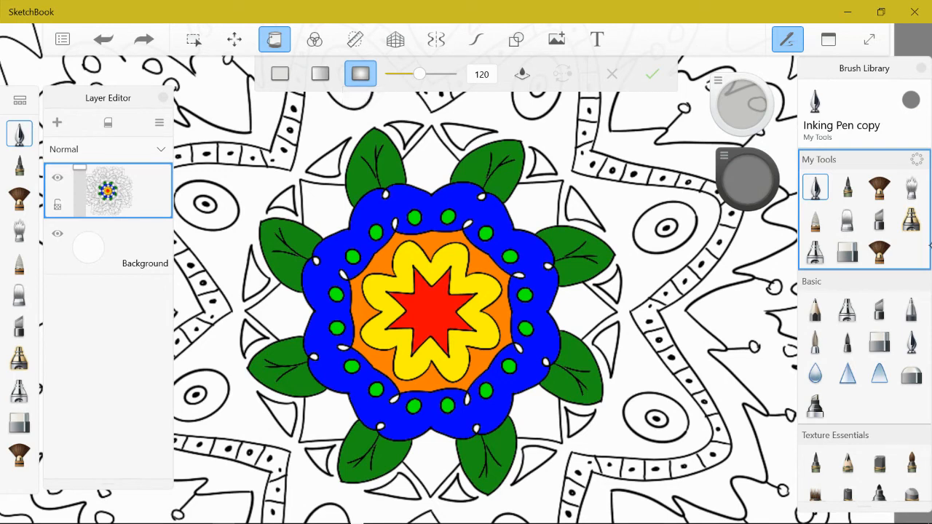
mouse_move(420, 74)
left_mouse_down()
mouse_move(451, 74)
mouse_move(413, 73)
left_mouse_up()
left_click(433, 305)
left_click_drag(473, 304, 431, 310)
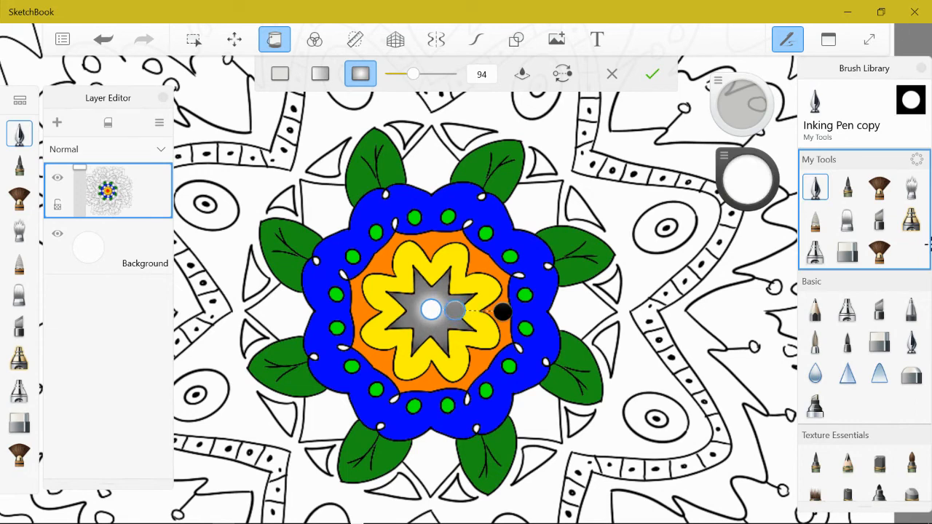
Stretch the gradient's black end out past the blue band and add two extra colour stops, one on each side of the middle stop
left_click(502, 312)
left_click_drag(502, 311, 605, 297)
left_click_drag(491, 306, 522, 303)
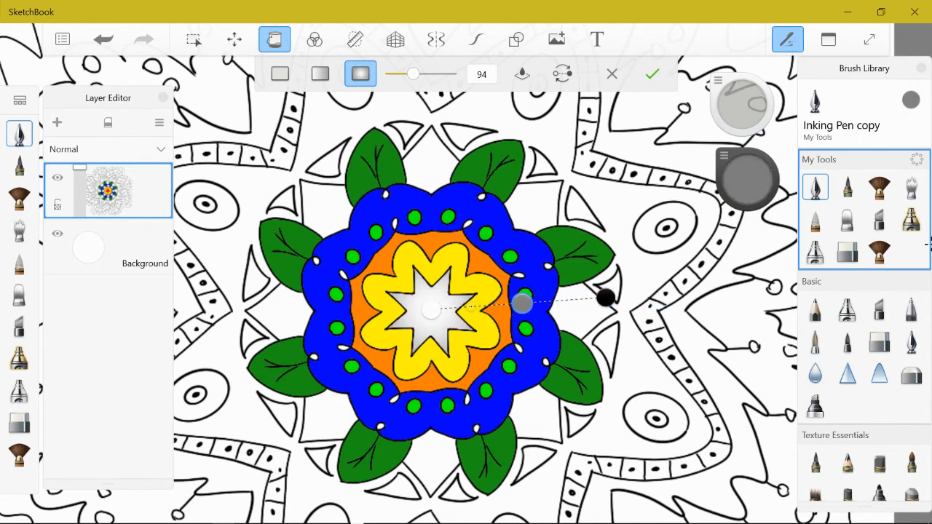
left_click(470, 307)
left_click(562, 300)
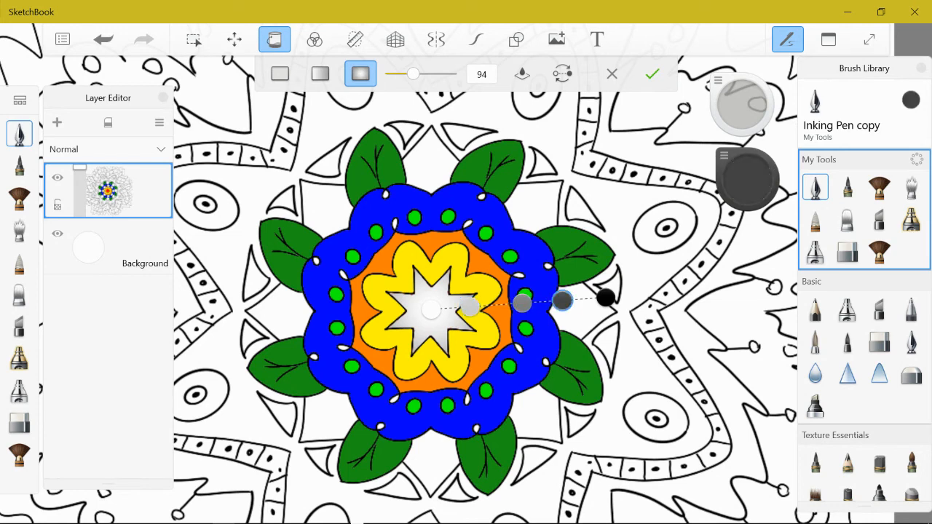
left_click(469, 307)
left_click_drag(606, 298, 606, 302)
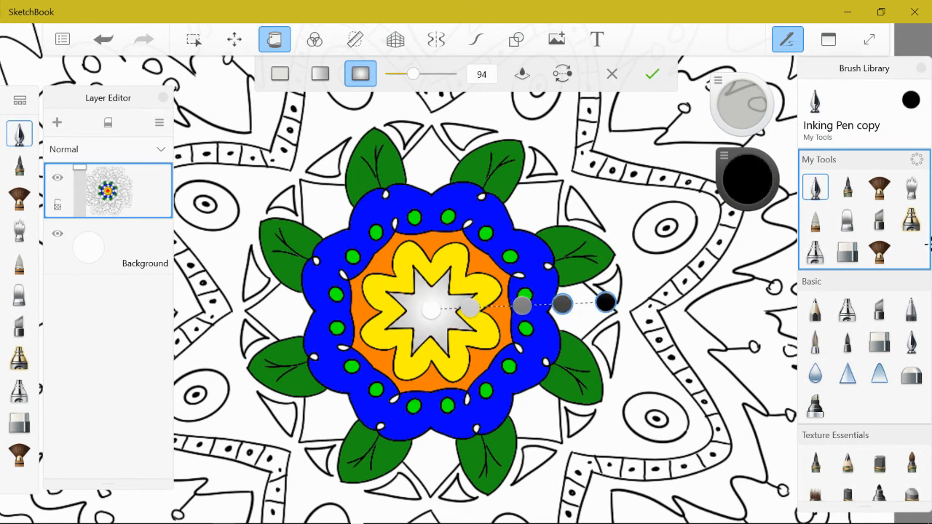
Set the gradient's centre stop to bright yellow
left_click(431, 309)
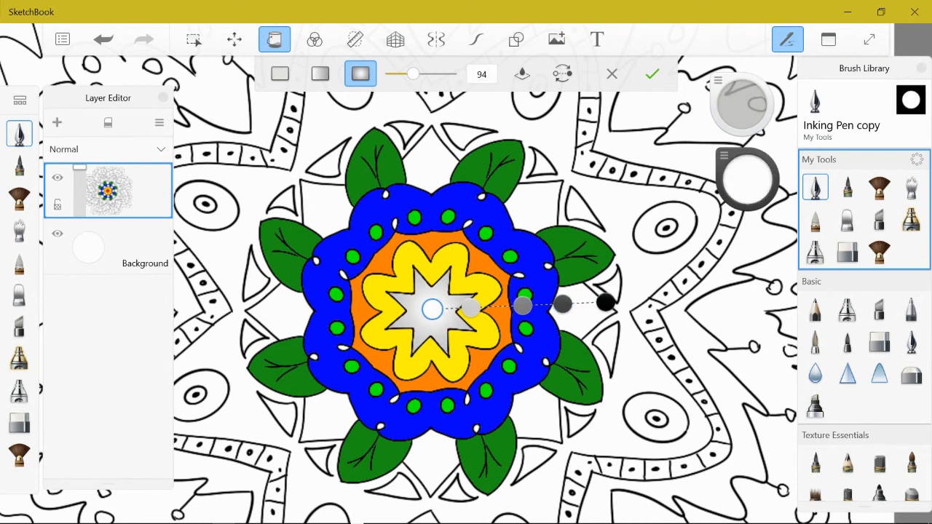
left_click(747, 182)
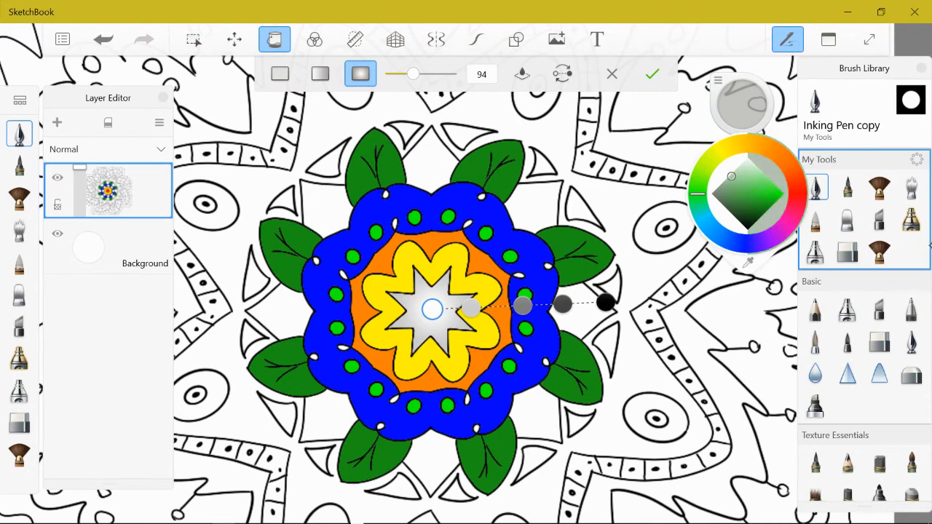
left_click(730, 176)
left_click(720, 151)
left_click(782, 192)
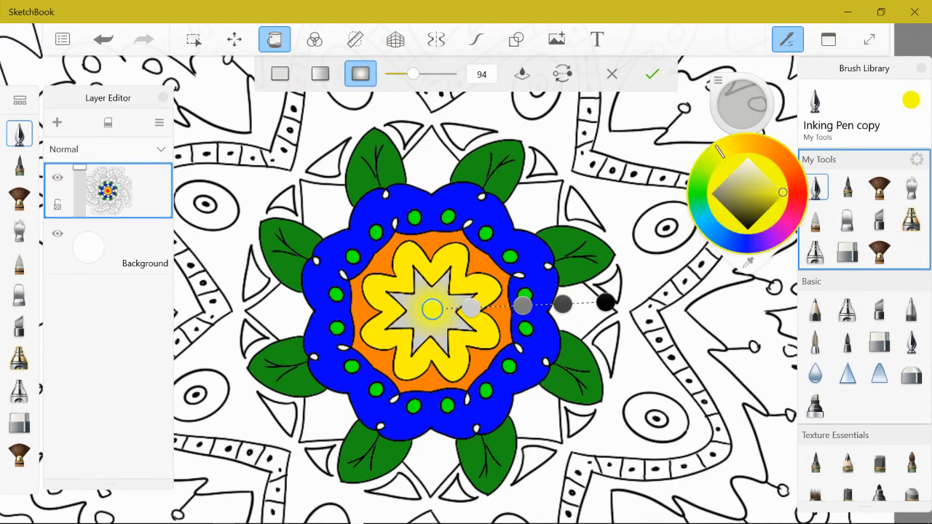
Set the second gradient stop to bright orange and move it closer to the star's centre
left_click(472, 308)
left_click(747, 196)
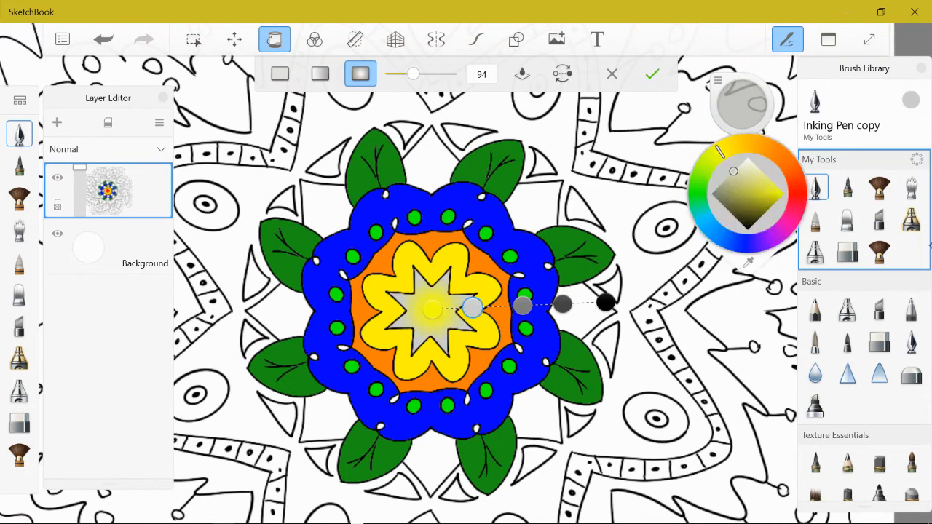
left_click(776, 151)
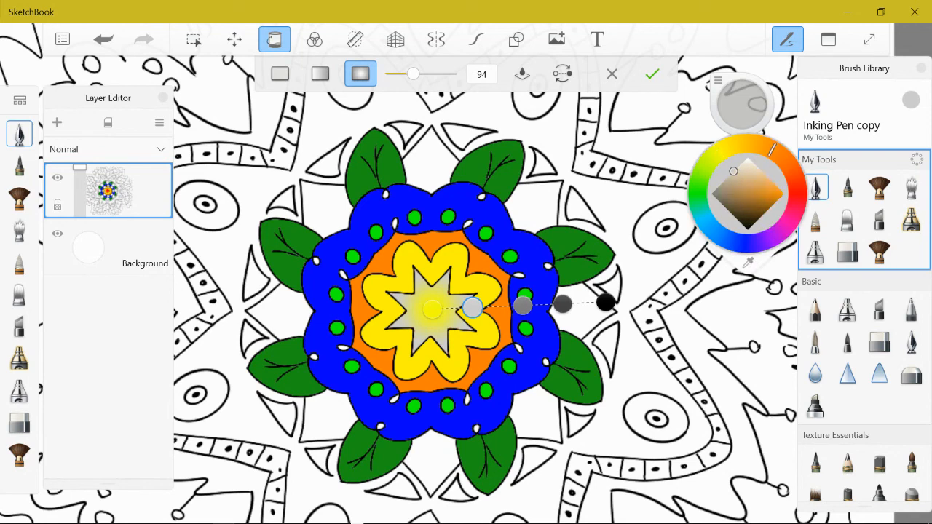
left_click(782, 192)
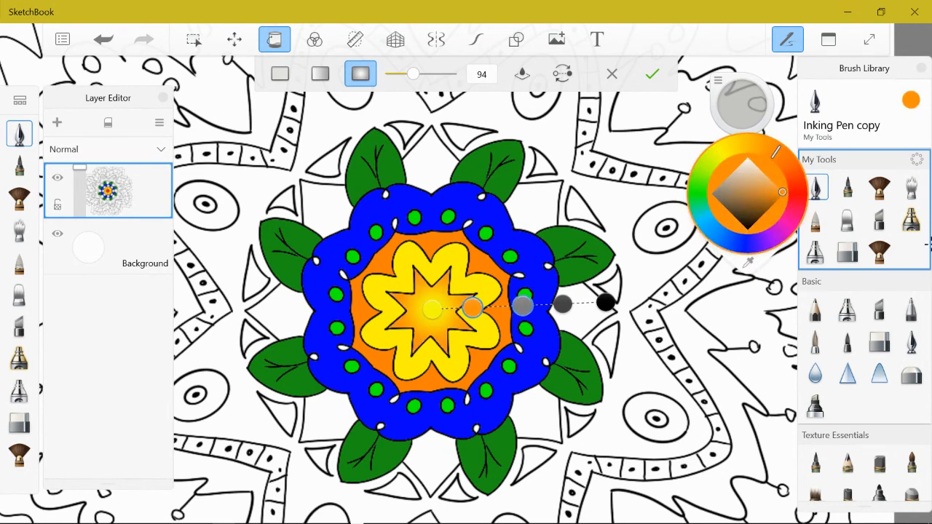
left_click_drag(472, 308, 462, 309)
Move the mid-grey gradient stop in beside the orange one and set it to bright red
left_click_drag(523, 306, 483, 307)
left_click(747, 198)
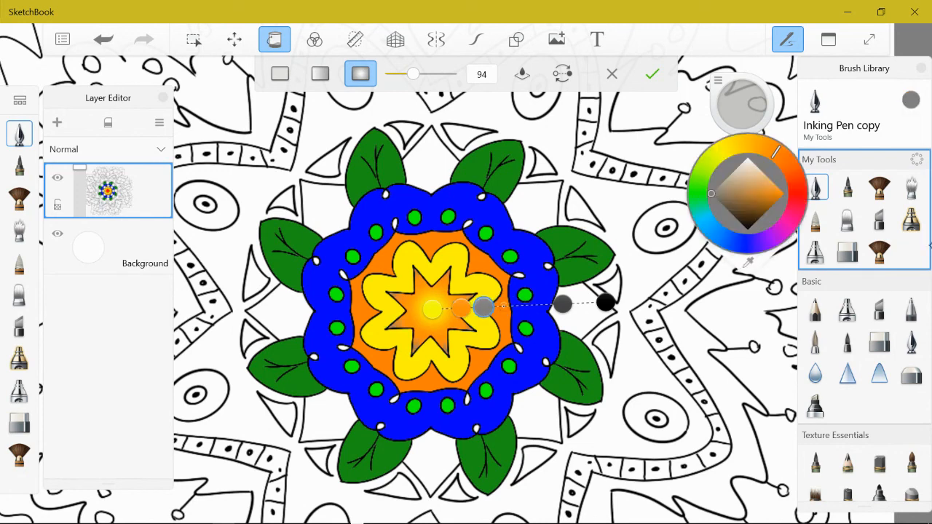
left_click_drag(776, 150, 798, 196)
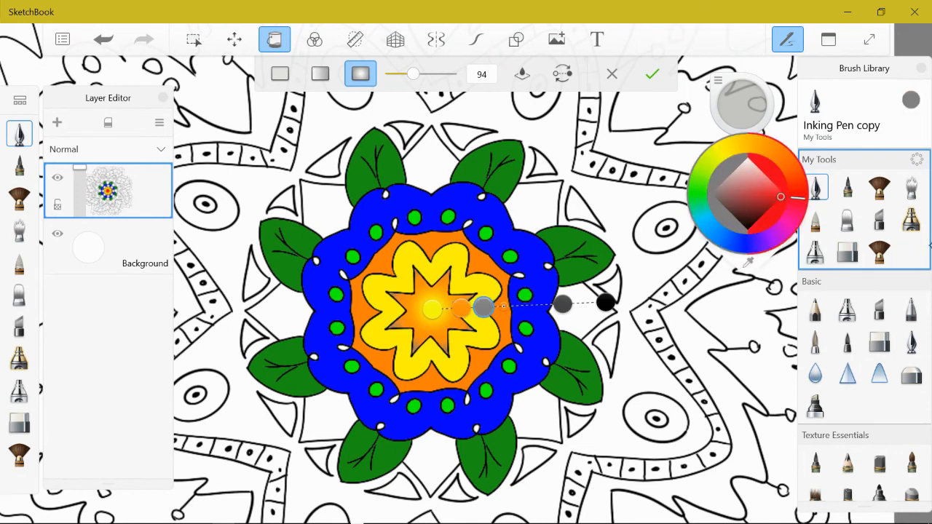
left_click(779, 195)
mouse_move(462, 309)
left_mouse_down()
mouse_move(448, 309)
mouse_move(464, 308)
left_mouse_up()
Move the dark grey gradient stop in beside the red one and set it to bright magenta
left_click_drag(562, 305, 479, 307)
left_click(746, 204)
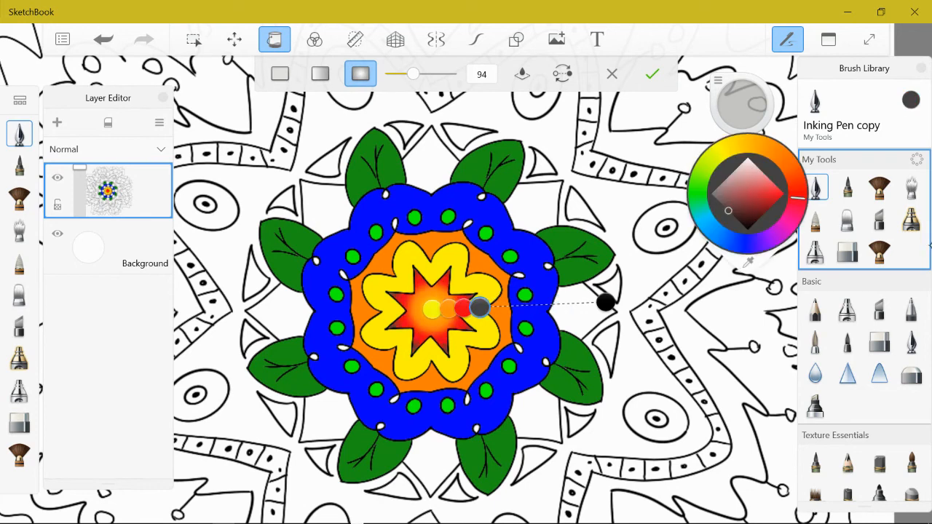
left_click_drag(799, 196, 780, 232)
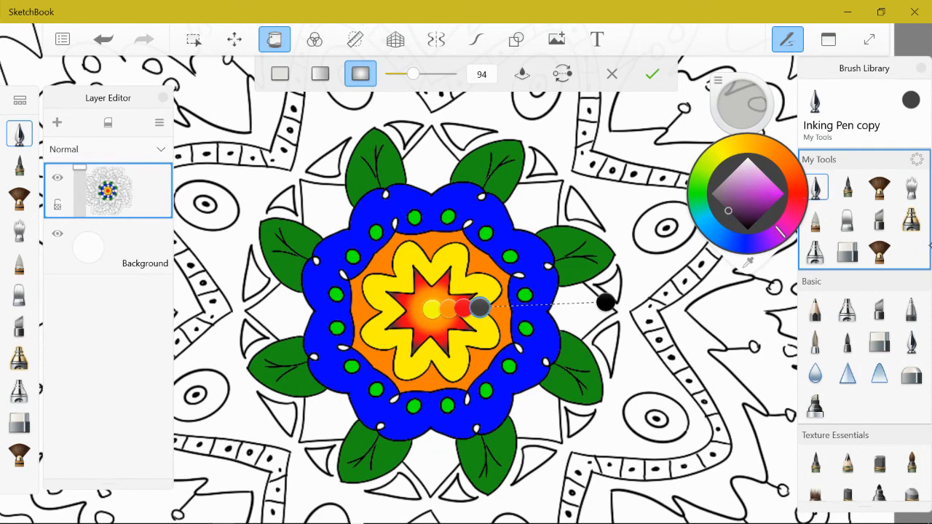
left_click(782, 196)
left_click(747, 204)
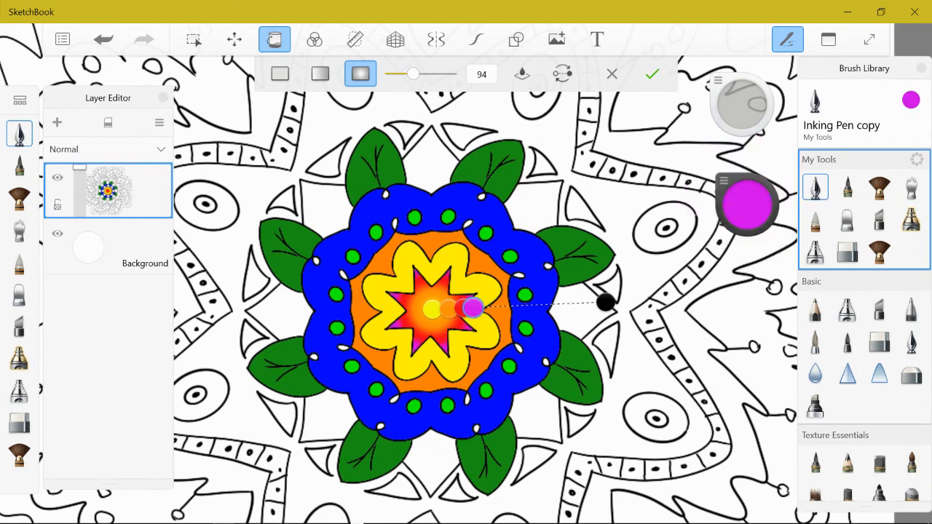
Swing the gradient's black end round onto the lower-right leaf and apply the gradient fill to the star
left_click_drag(605, 302, 578, 365)
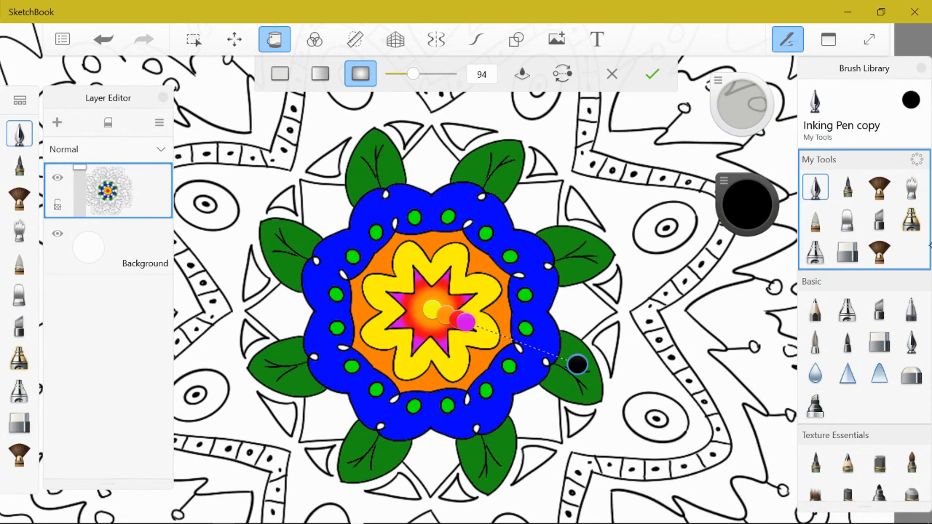
left_click(652, 73)
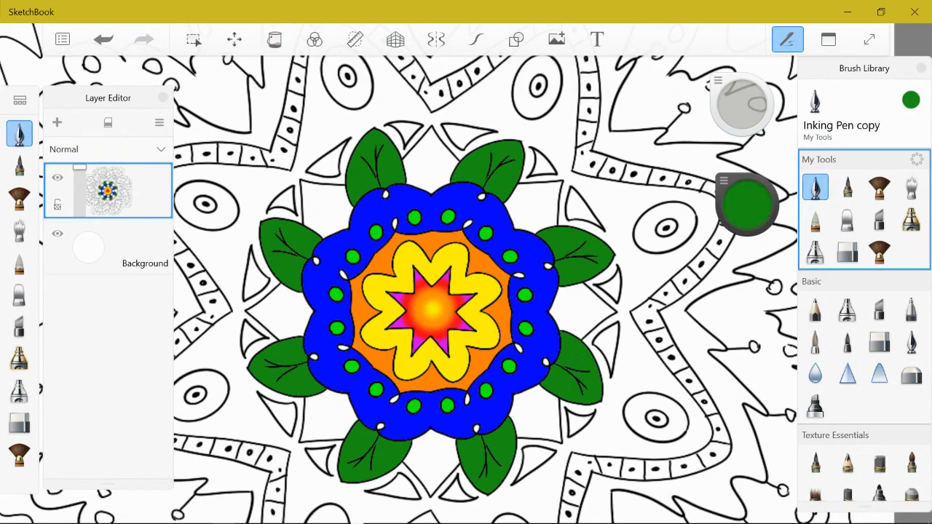
Examine the star's gradient up close and the whole mandala, and leave the drawing for the art class website in the browser
scroll(433, 310, "up", 5)
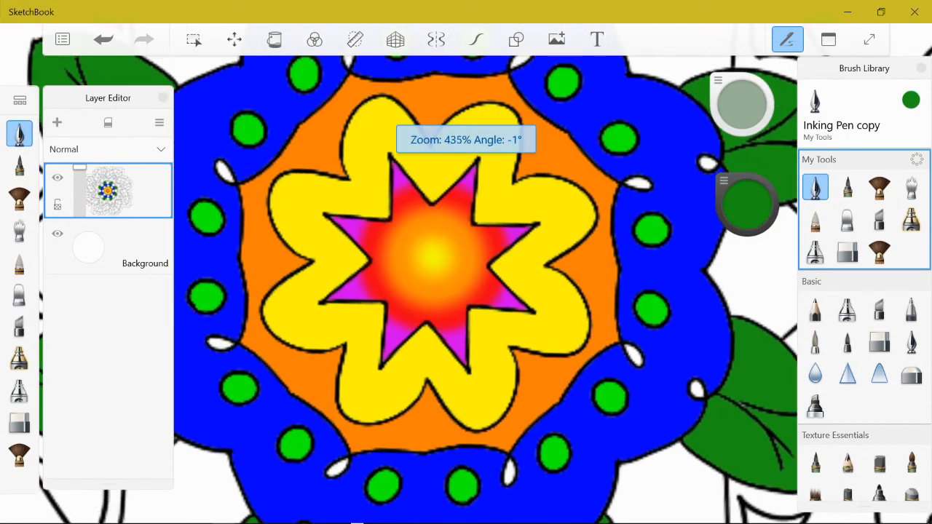
scroll(437, 270, "down", 5)
scroll(445, 280, "down", 8)
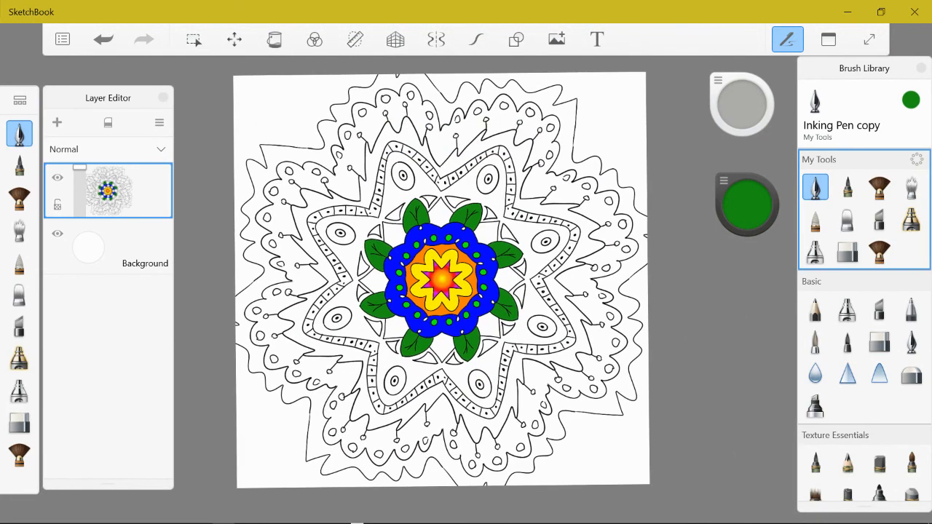
scroll(444, 280, "up", 5)
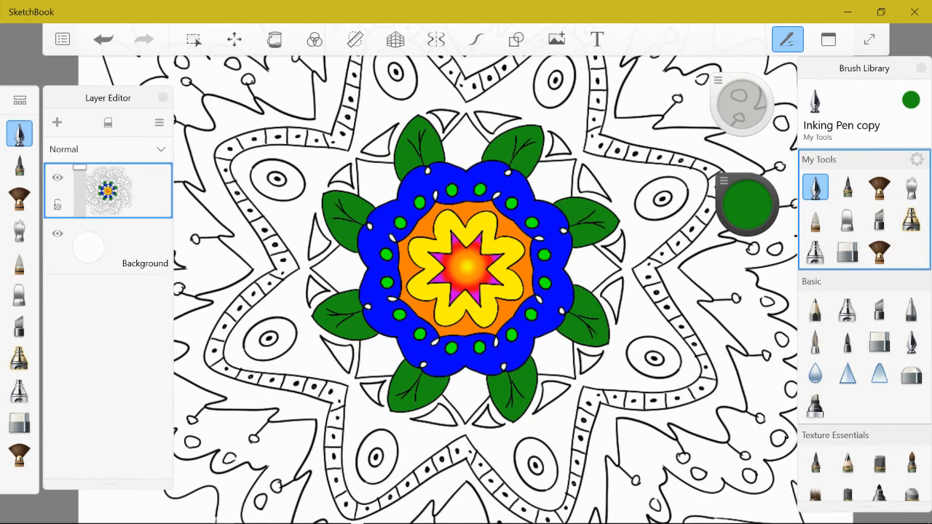
scroll(460, 282, "down", 6)
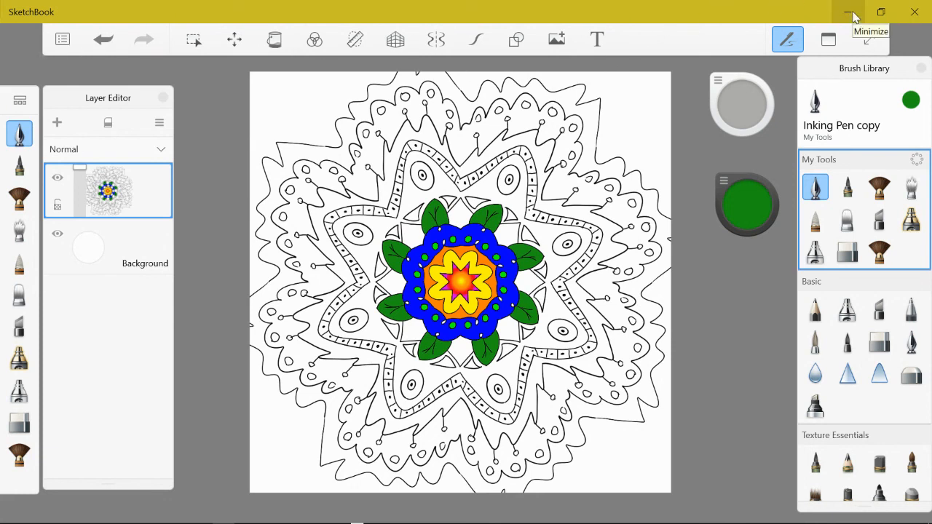
left_click(848, 12)
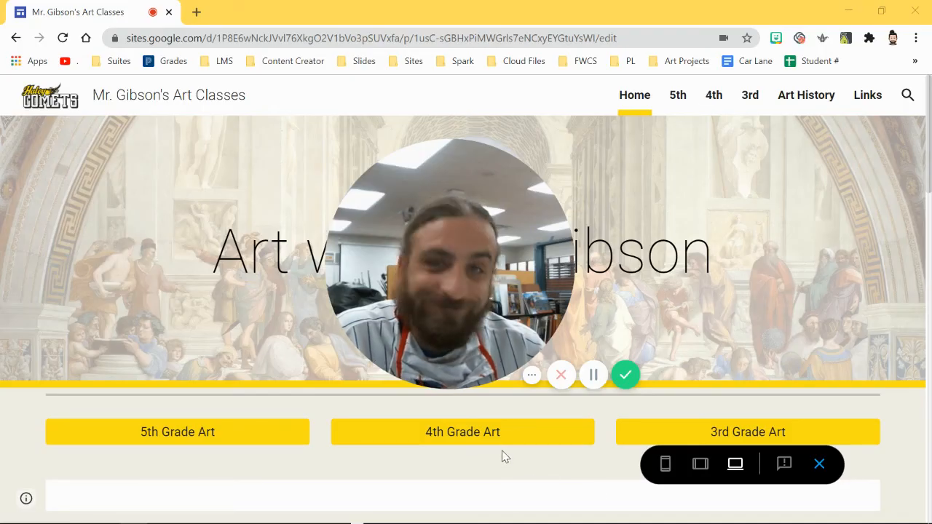